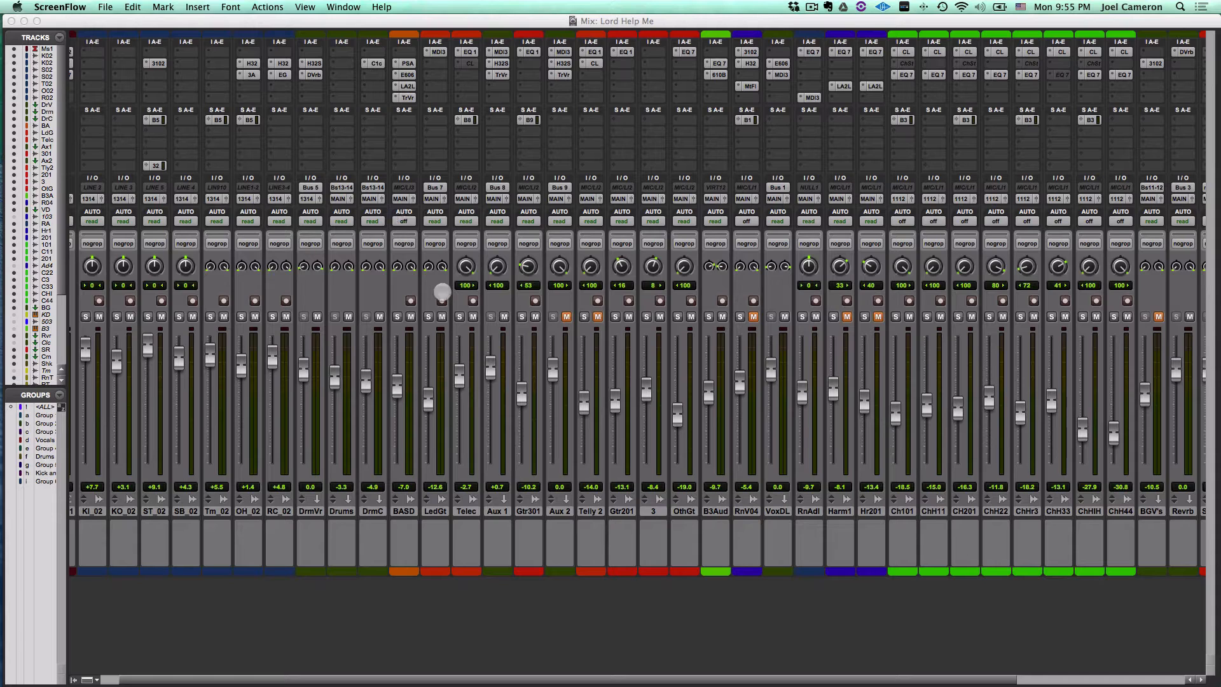
# Step: Mute the Aux 1 track, leave Gtr301 unmuted, and start playback of the mix
pyautogui.click(535, 316)
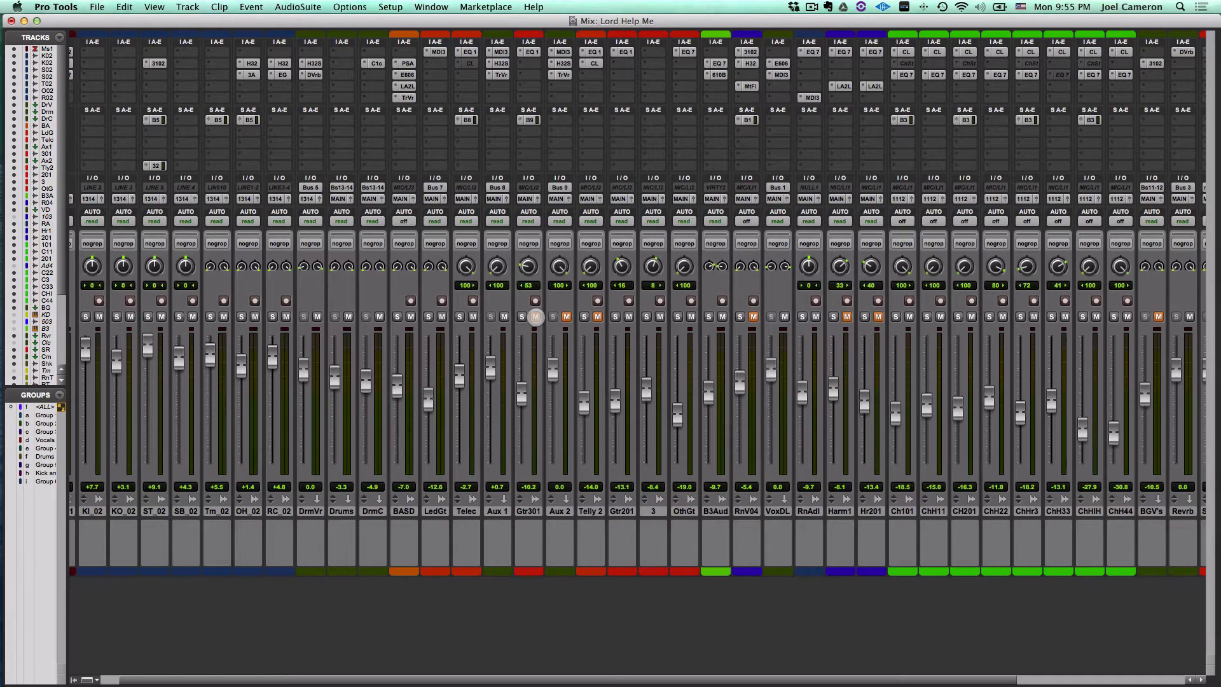
pyautogui.click(535, 316)
pyautogui.click(503, 316)
pyautogui.press('space')
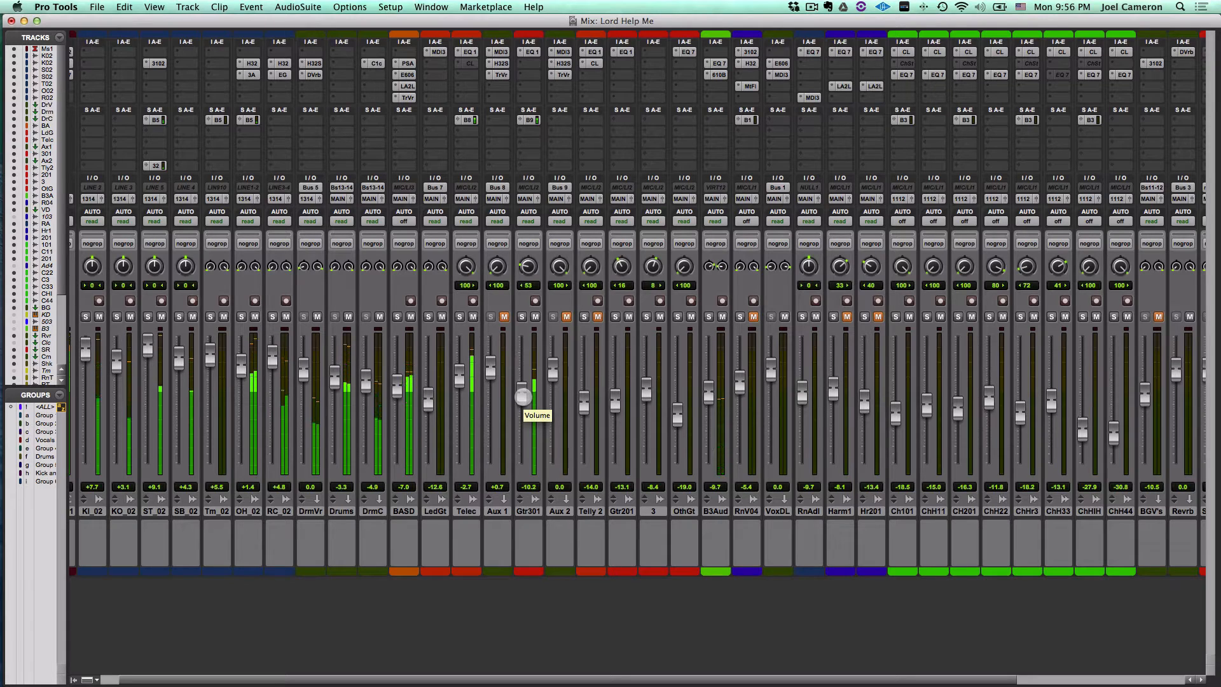
# Step: With Gtr301 and Telec soloed, raise the Gtr301 fader to -8.4 dB and clear both solos
pyautogui.click(522, 316)
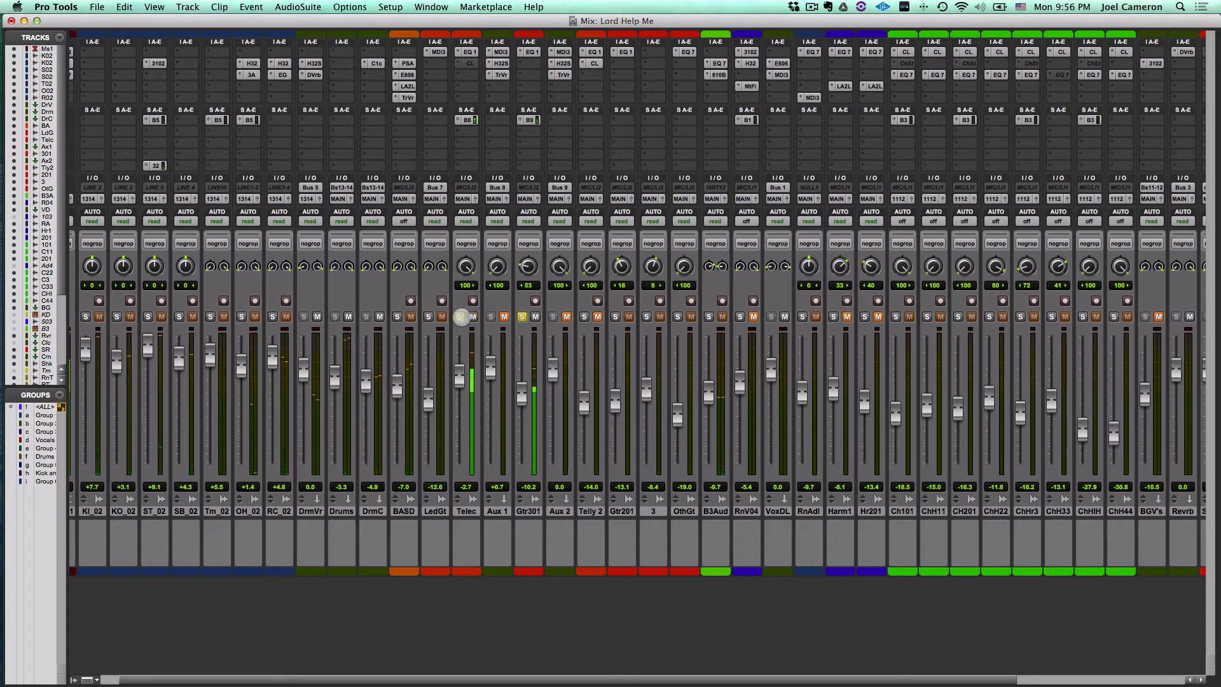
pyautogui.click(460, 316)
pyautogui.moveTo(519, 393); pyautogui.dragTo(520, 387)
pyautogui.click(459, 316)
pyautogui.click(521, 316)
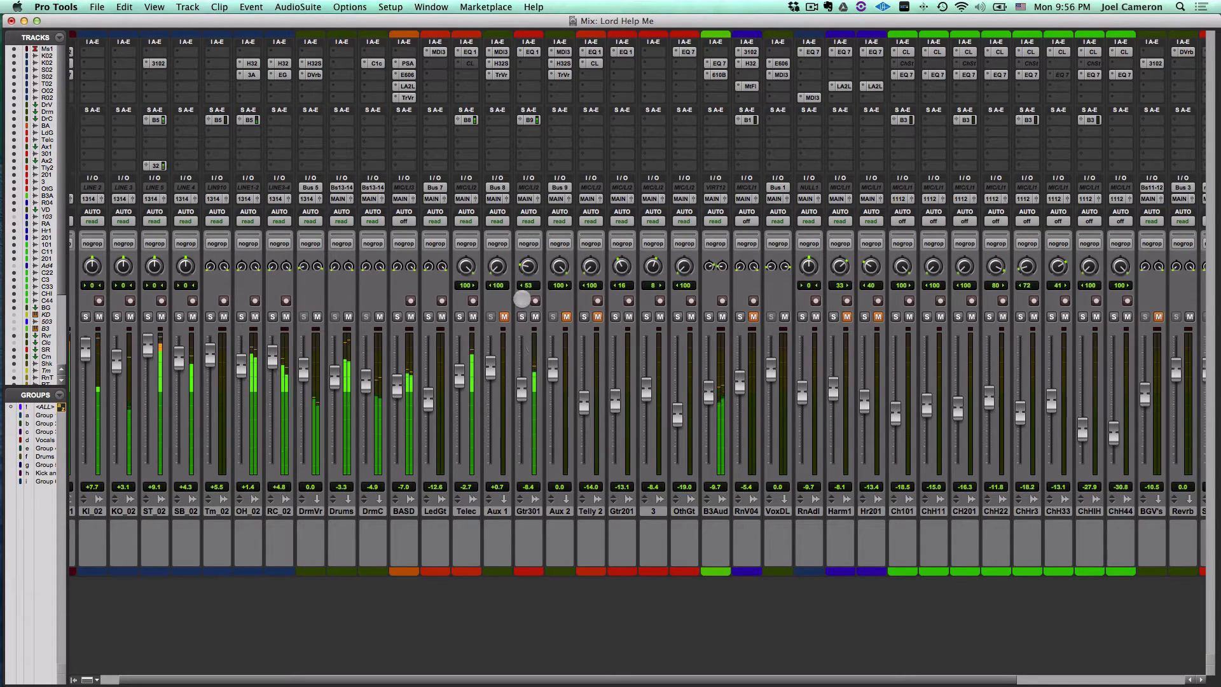
# Step: Compare Gtr301 and Telec by soloing each alone and both together, and clear the solos
pyautogui.click(521, 316)
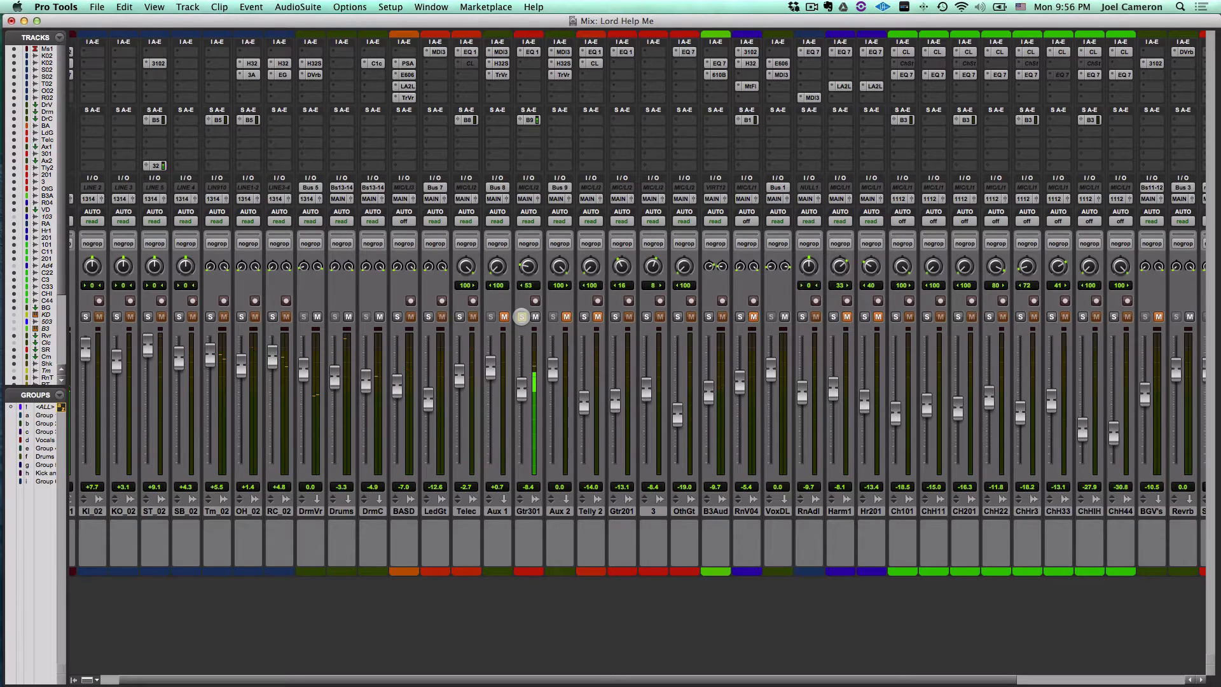
pyautogui.click(459, 316)
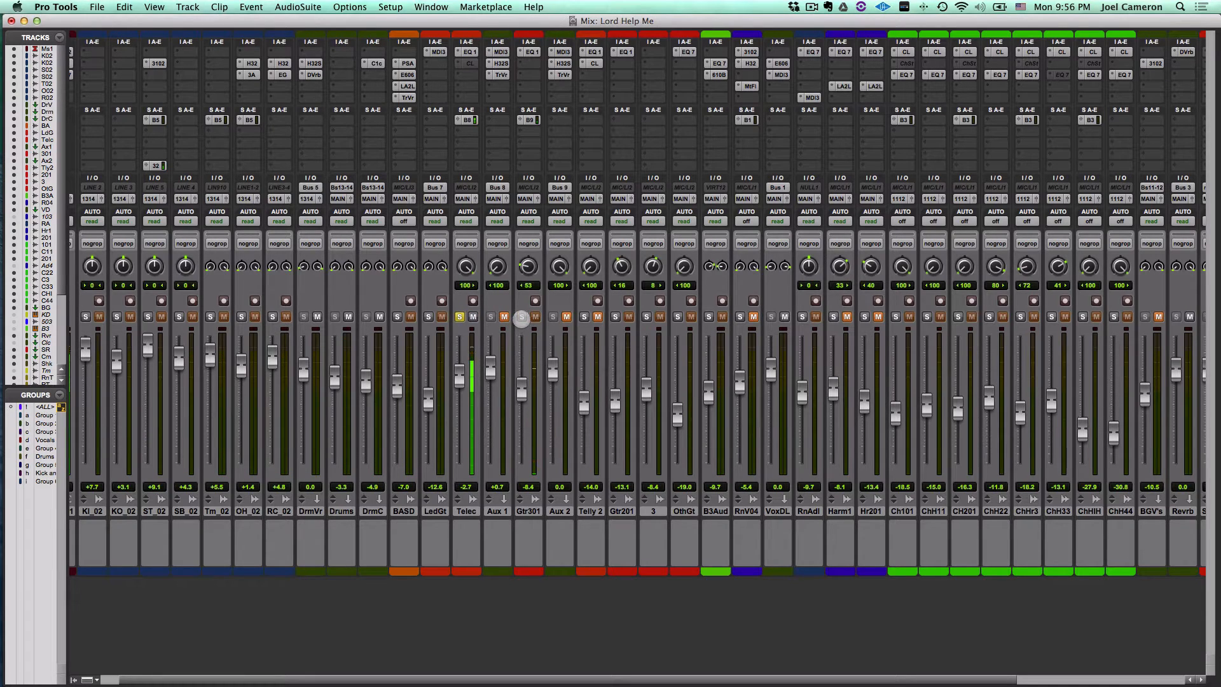
pyautogui.click(521, 317)
pyautogui.click(521, 316)
pyautogui.click(460, 316)
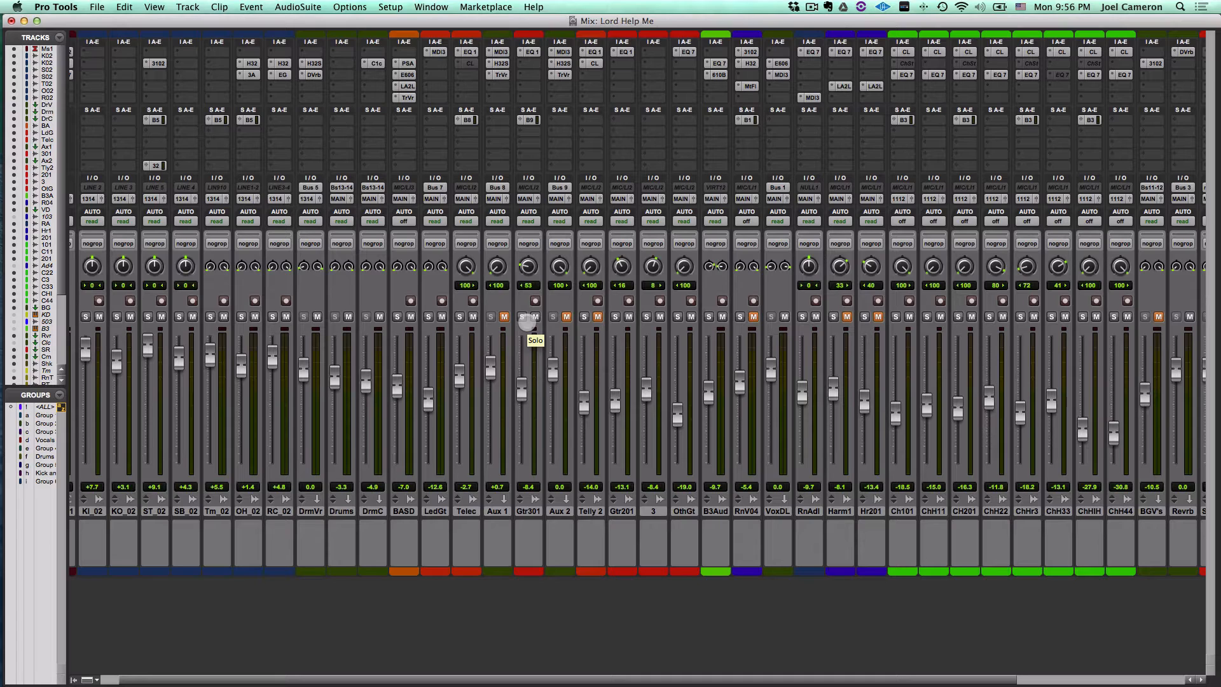
# Step: Mute Gtr301, unmute Aux 1, and set the Aux 1 fader to -0.9 dB while the mix plays
pyautogui.press('space')
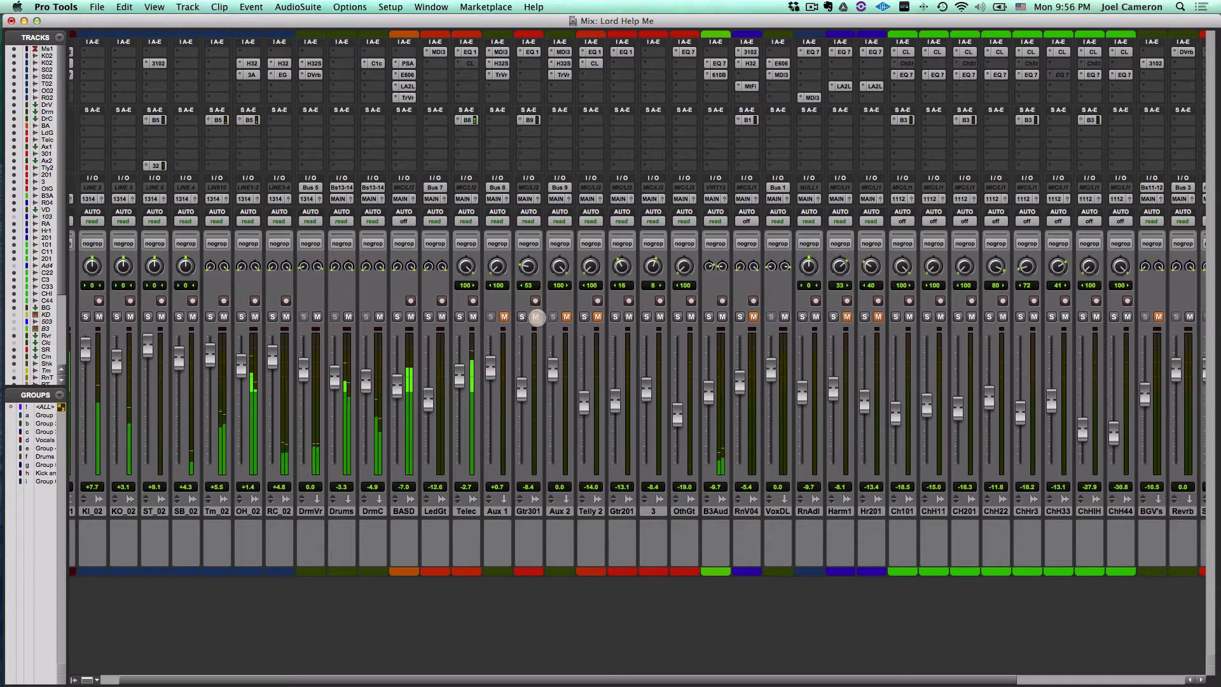
pyautogui.click(536, 317)
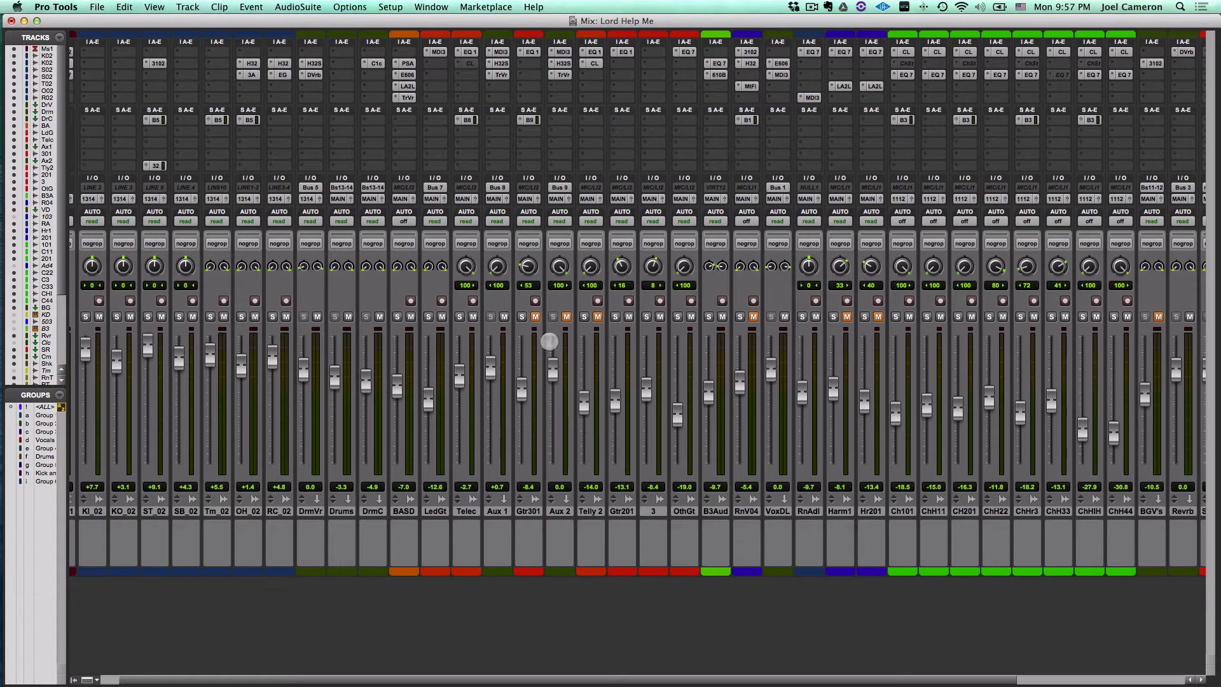
pyautogui.press('space')
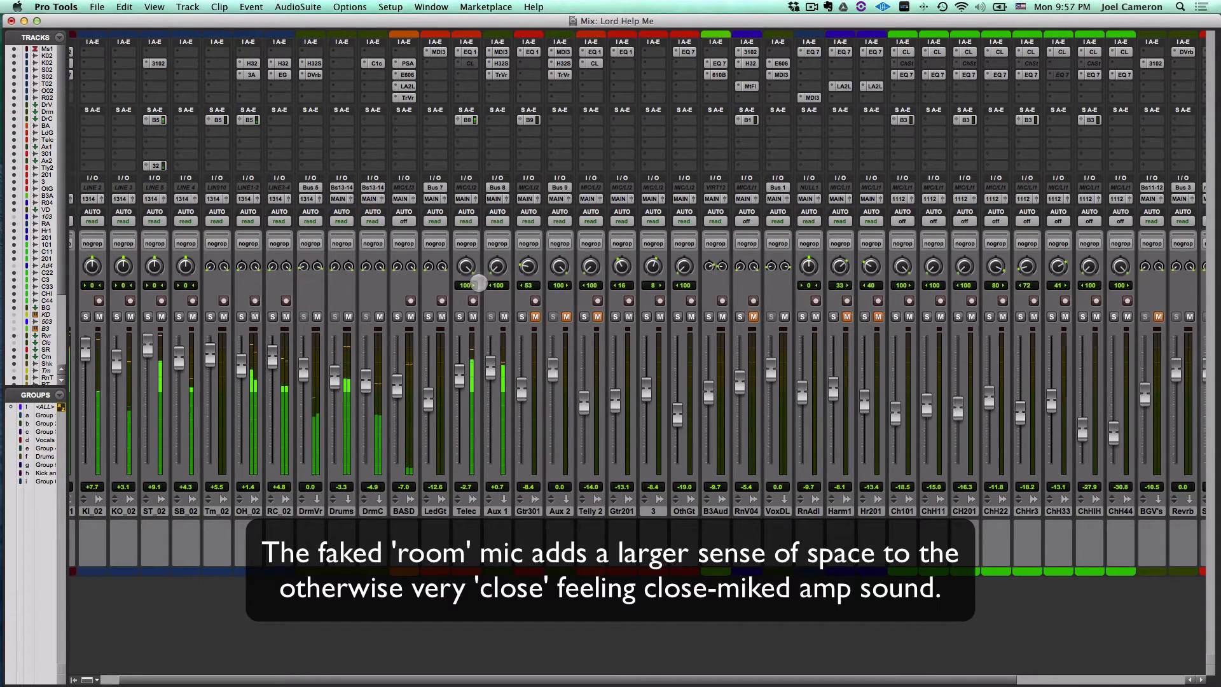
pyautogui.moveTo(492, 363); pyautogui.dragTo(491, 368)
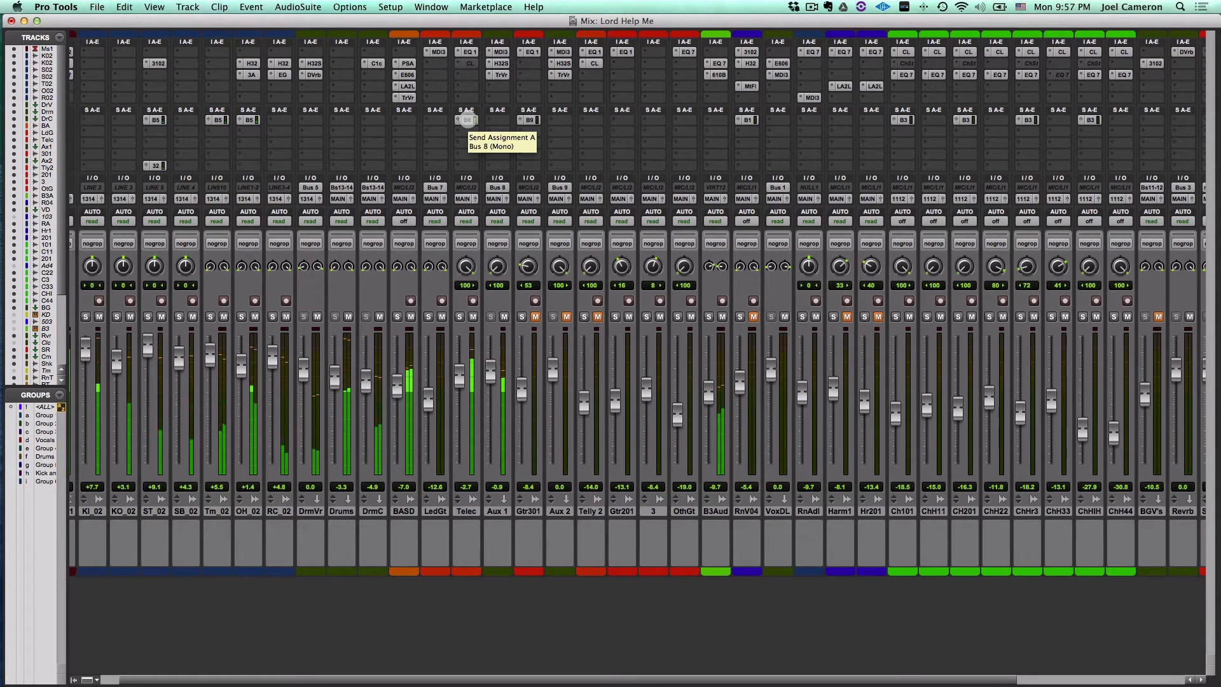
# Step: Solo Telec, show its Bus 8 send, and set the Telec fader to -2.5 dB
pyautogui.click(458, 315)
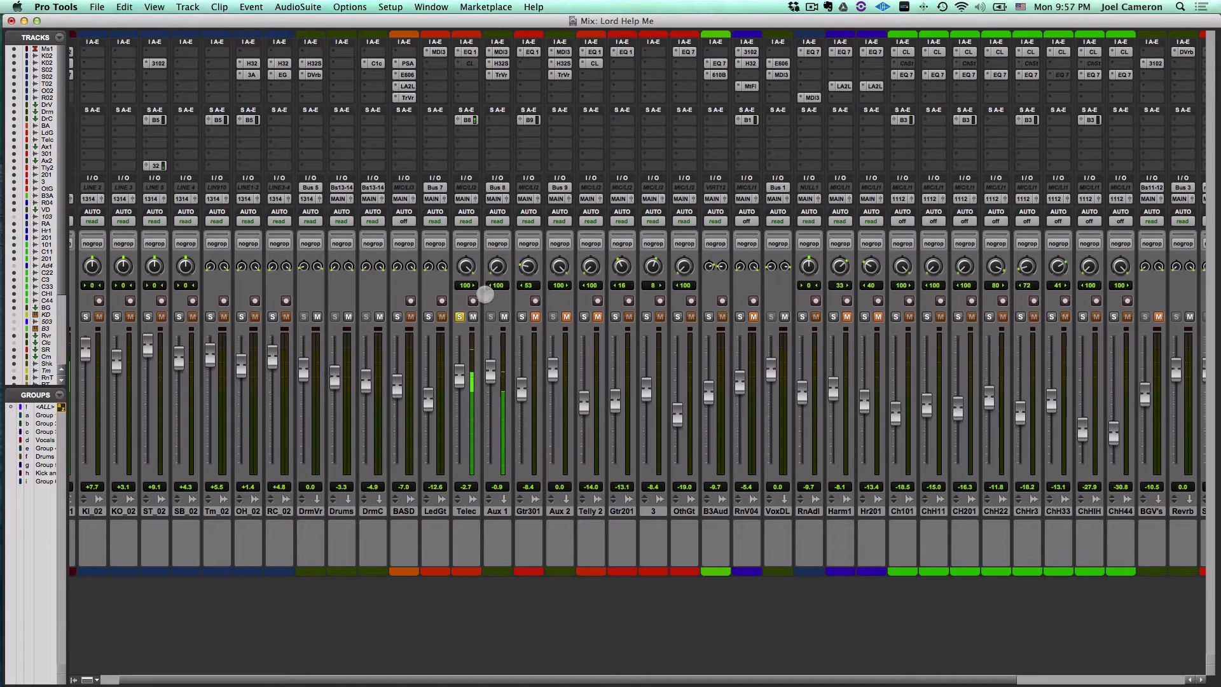
pyautogui.click(468, 120)
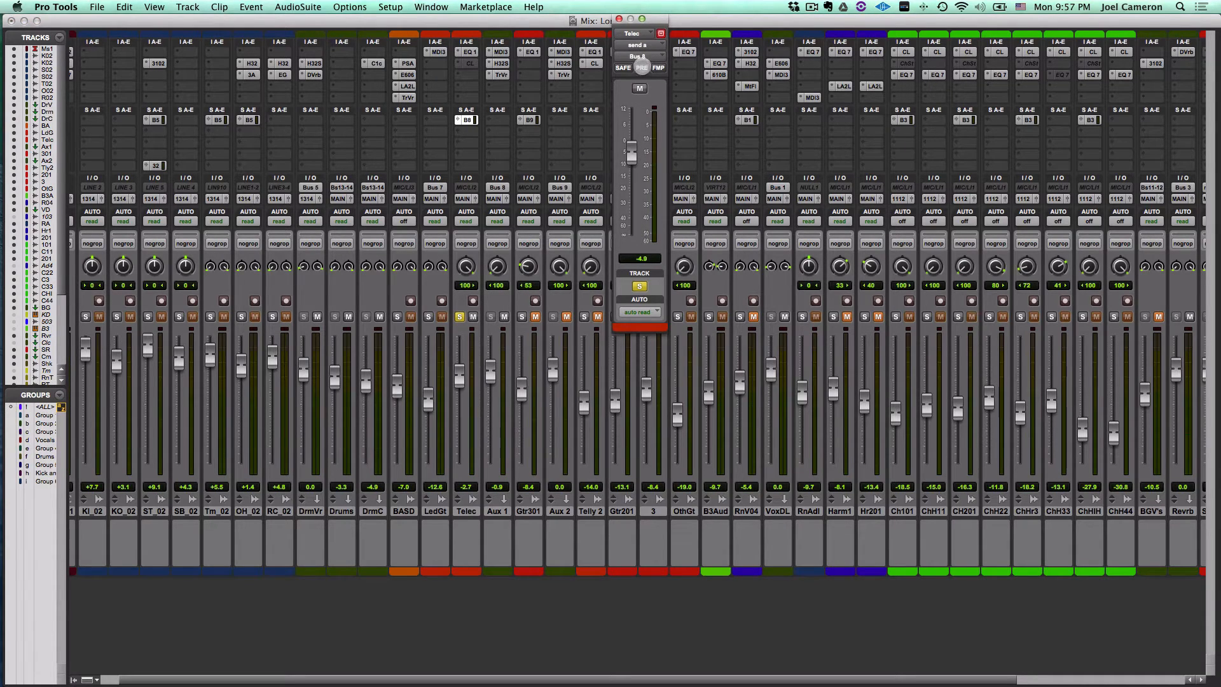
pyautogui.click(459, 373)
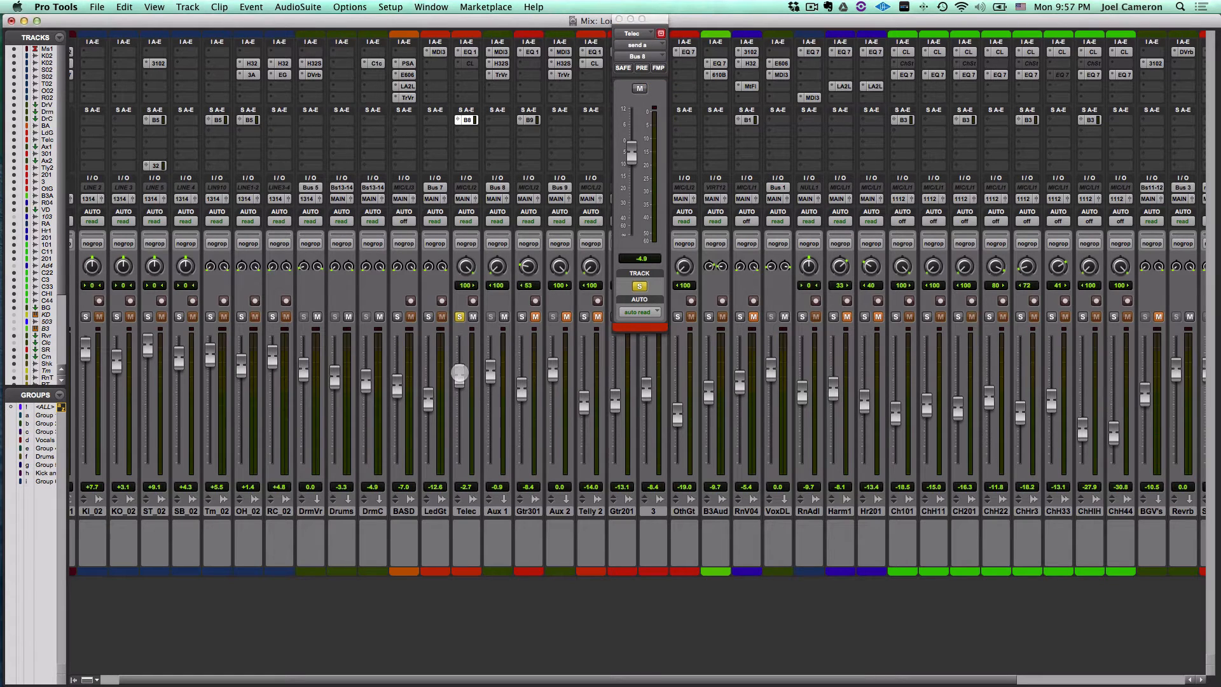
pyautogui.moveTo(459, 373)
pyautogui.mouseDown()
pyautogui.moveTo(463, 391)
pyautogui.moveTo(464, 374)
pyautogui.mouseUp()
pyautogui.moveTo(460, 374)
pyautogui.mouseDown()
pyautogui.moveTo(460, 358)
pyautogui.moveTo(462, 372)
pyautogui.mouseUp()
# Step: Review the insert plug-ins on Aux 1 and bypass its Harrison 32C EQ and TrueVerb, keeping Mod Delay III active
pyautogui.click(499, 51)
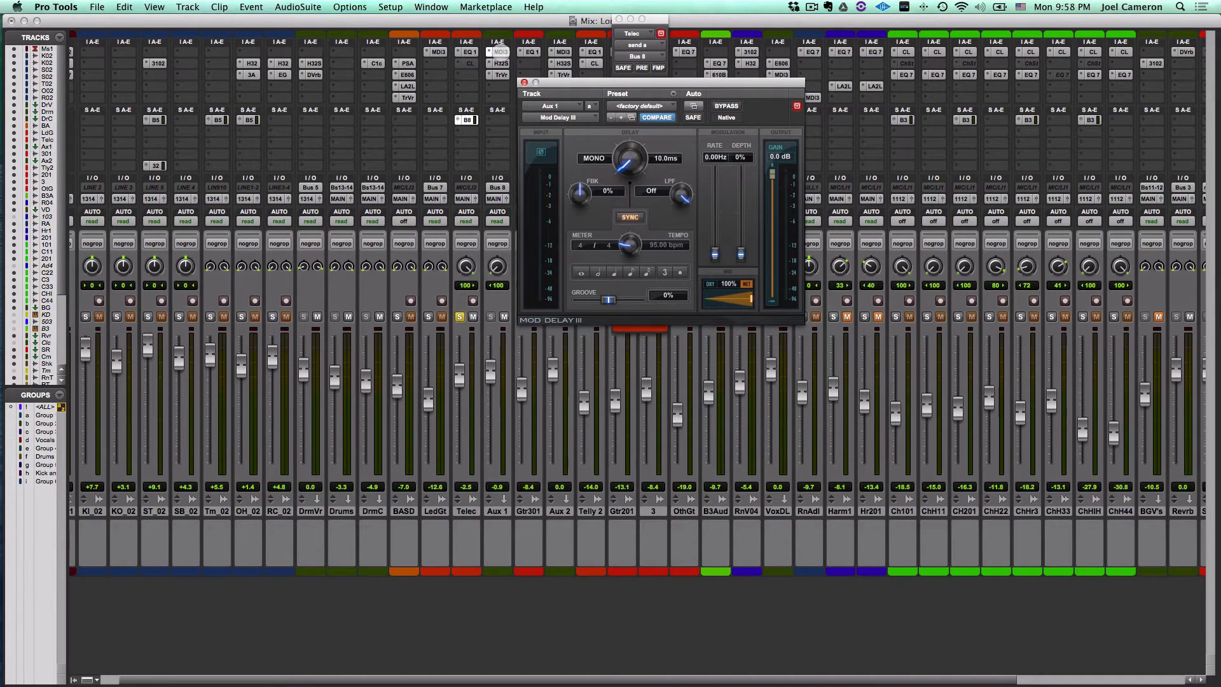
pyautogui.click(499, 63)
pyautogui.click(500, 74)
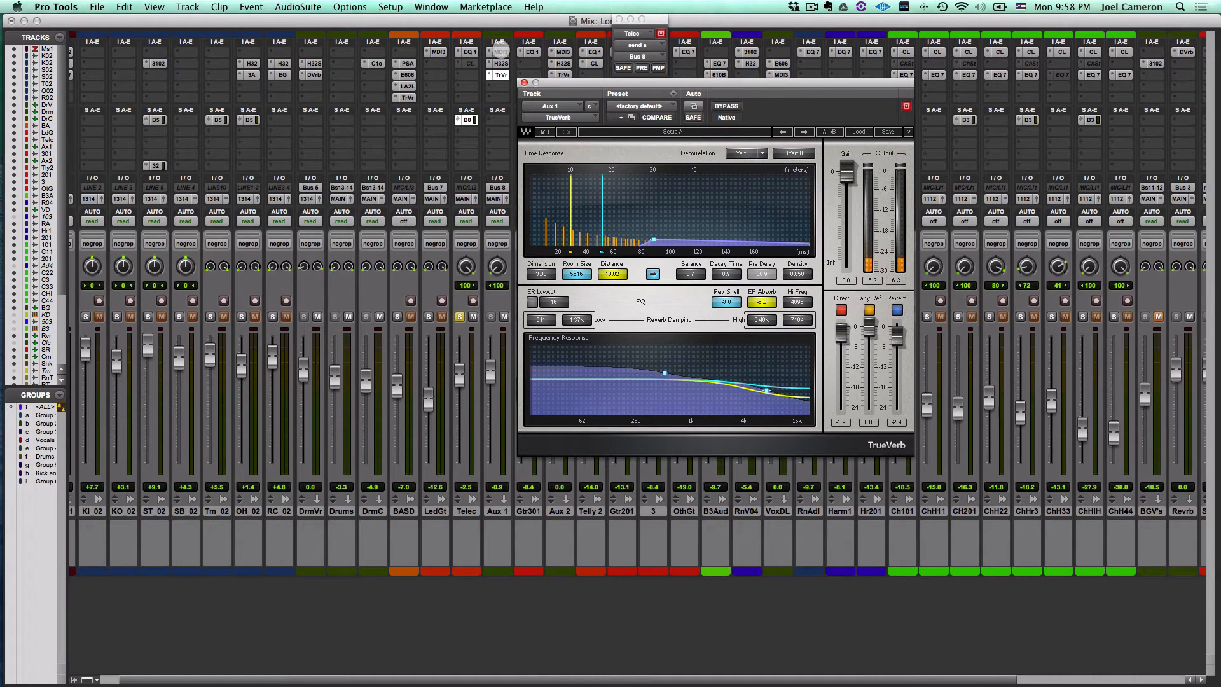
pyautogui.click(500, 52)
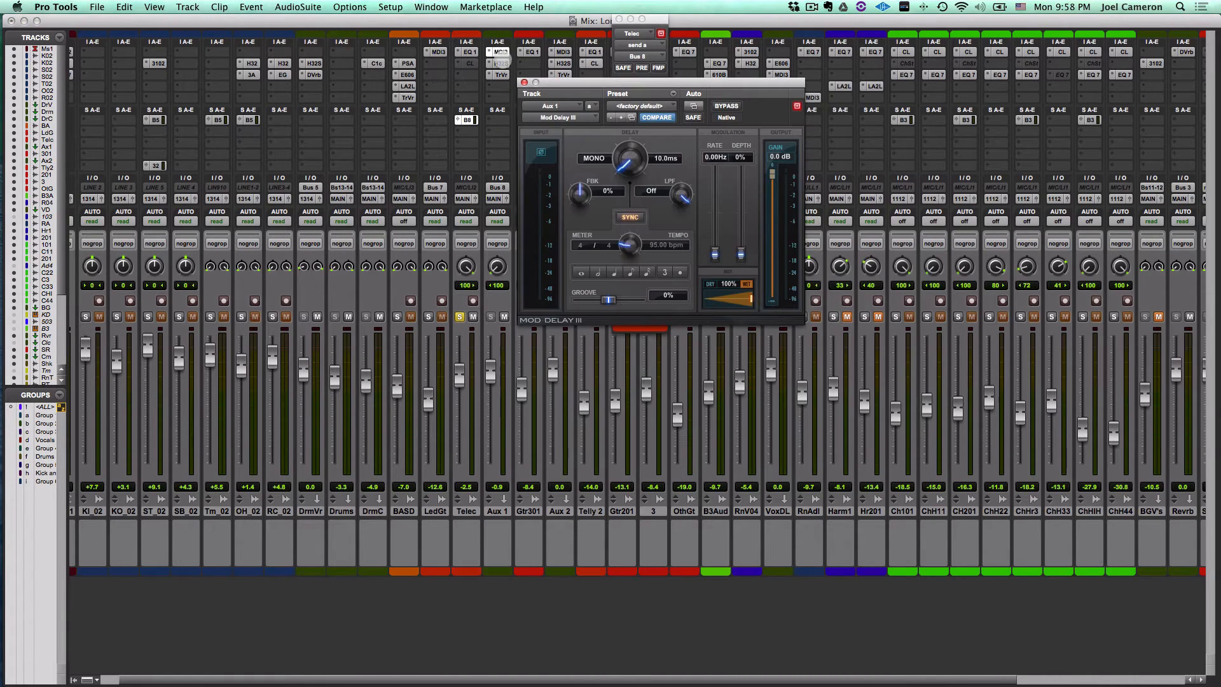
pyautogui.keyDown('super'); pyautogui.click(500, 75); pyautogui.keyUp('super')
pyautogui.keyDown('super'); pyautogui.click(500, 63); pyautogui.keyUp('super')
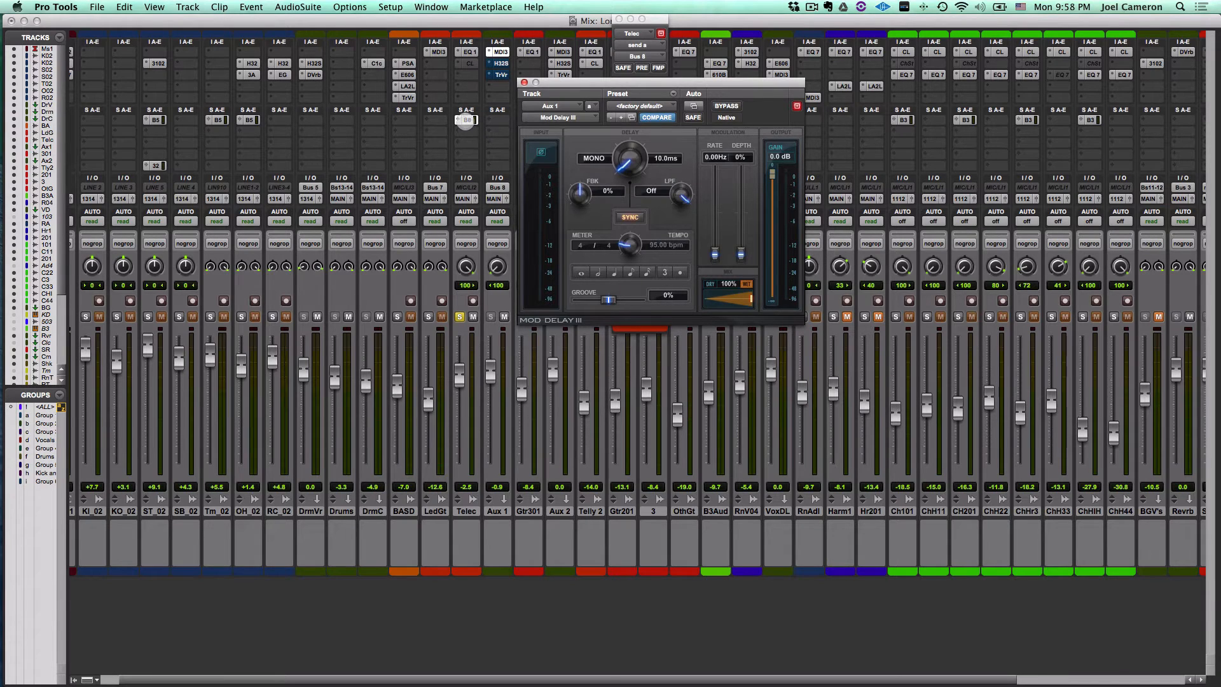
# Step: Set Telec's Bus 8 send to pre-fader and isolate the delayed signal by muting Telec and soloing Aux 1
pyautogui.click(466, 119)
pyautogui.click(641, 68)
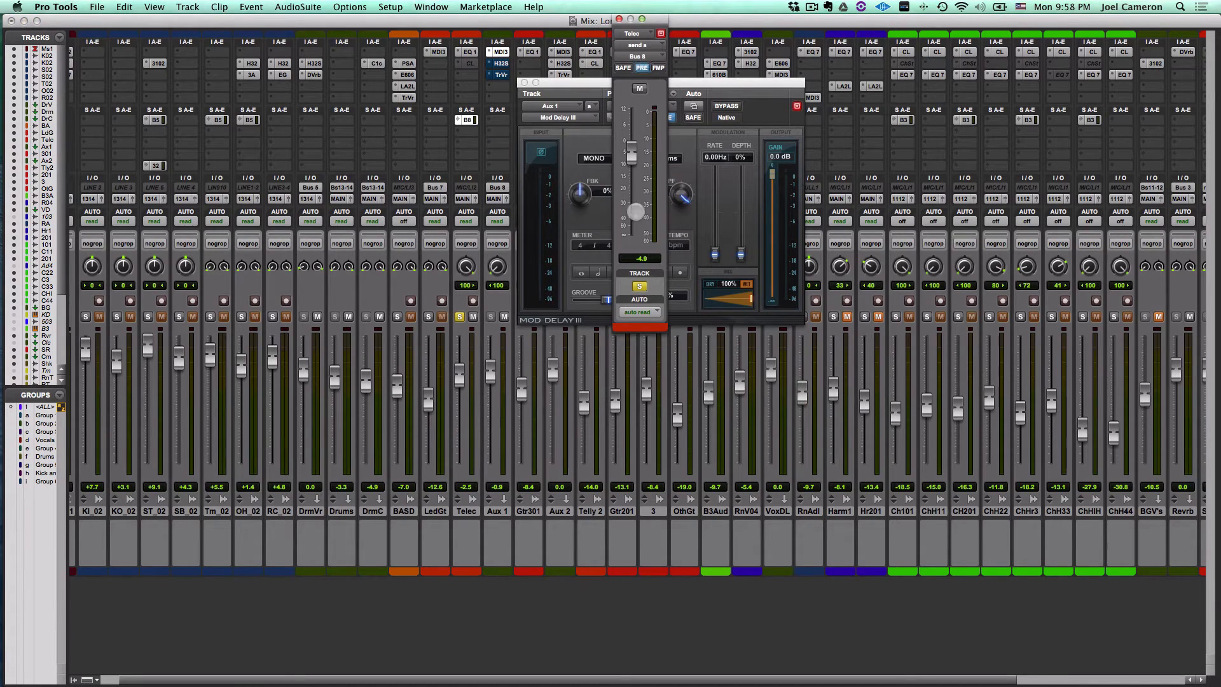
pyautogui.click(462, 316)
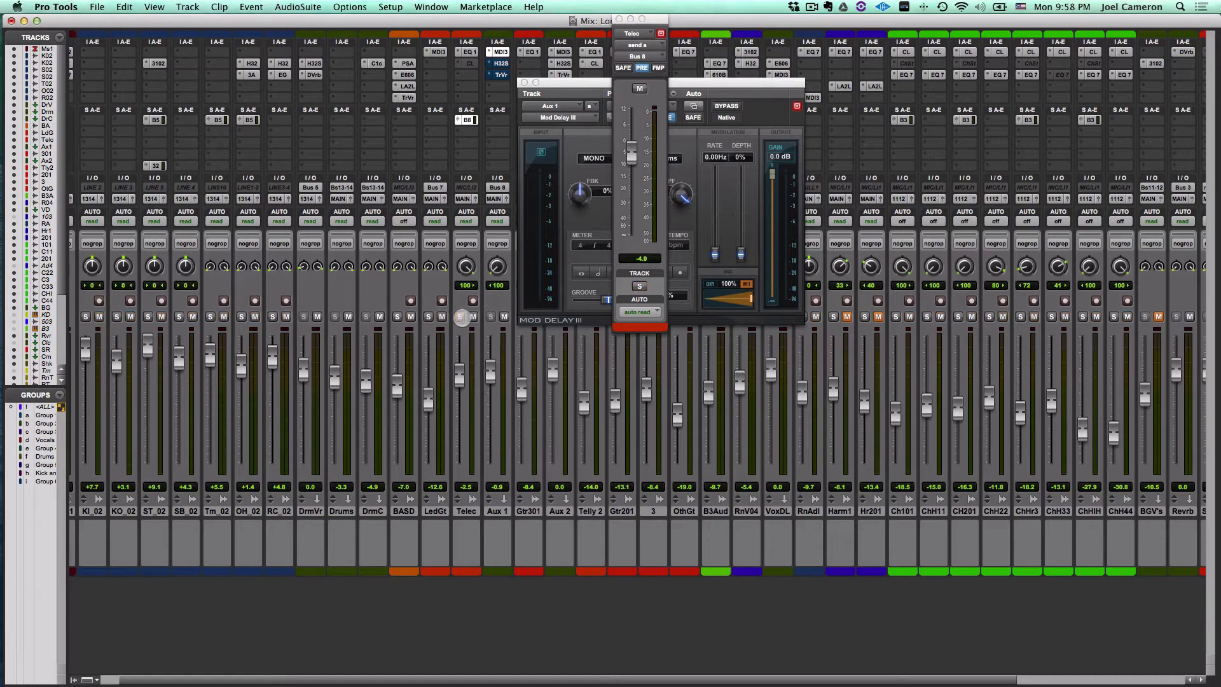
pyautogui.click(473, 317)
pyautogui.click(491, 316)
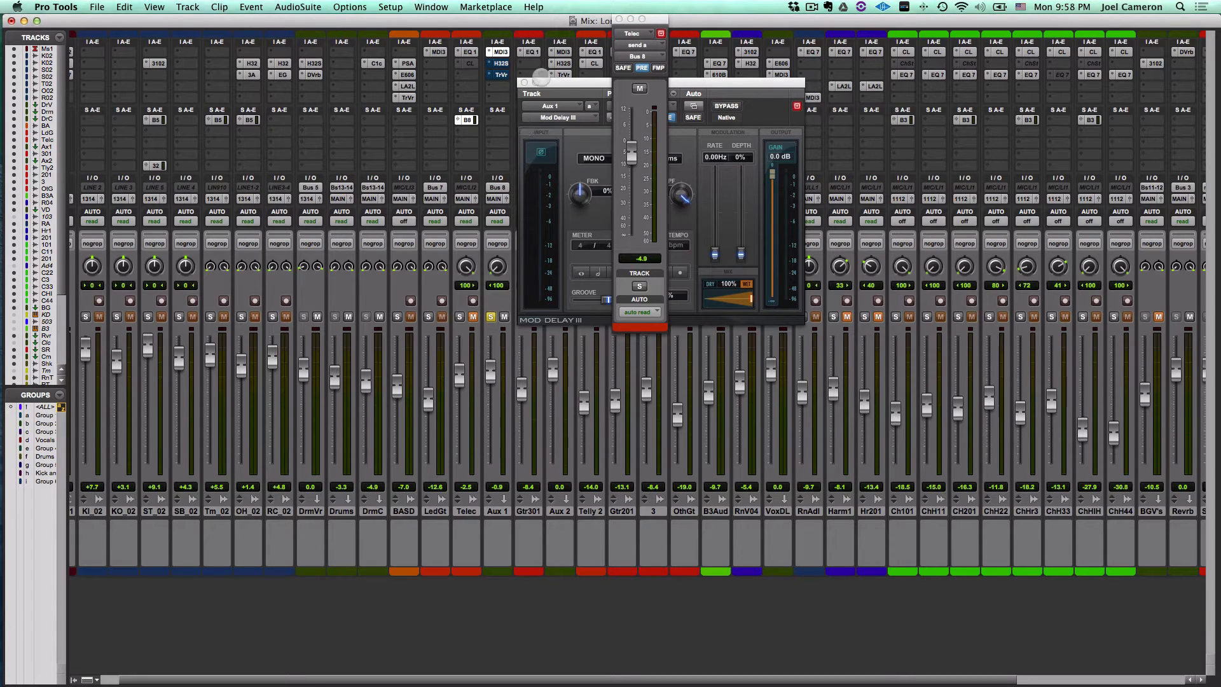
pyautogui.click(560, 82)
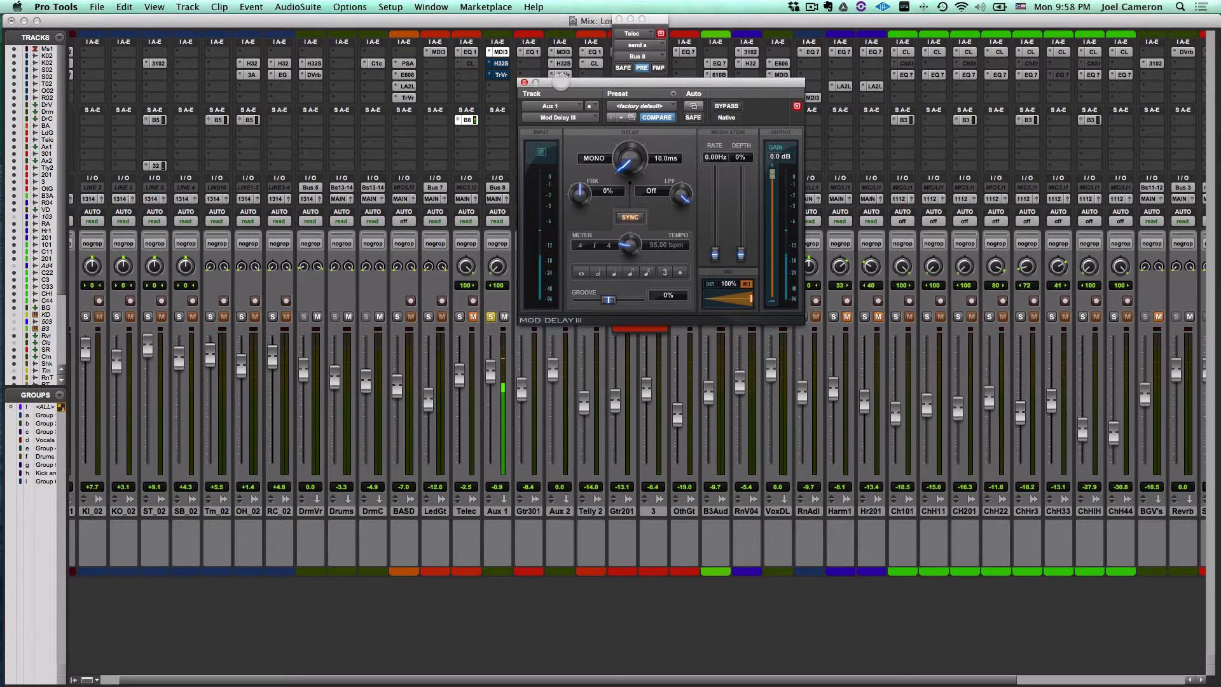
# Step: Compare the dry Telec with the delayed Aux 1 by briefly unmuting and soloing Telec, and return to Aux 1 alone
pyautogui.click(472, 316)
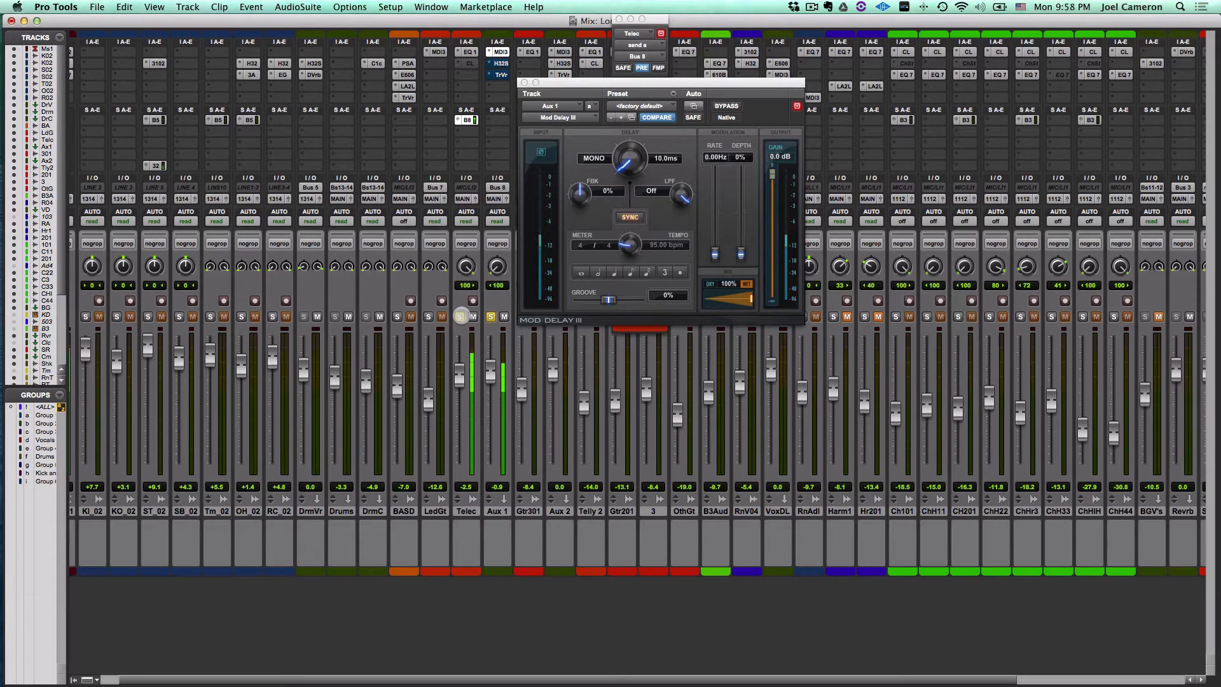
pyautogui.click(459, 316)
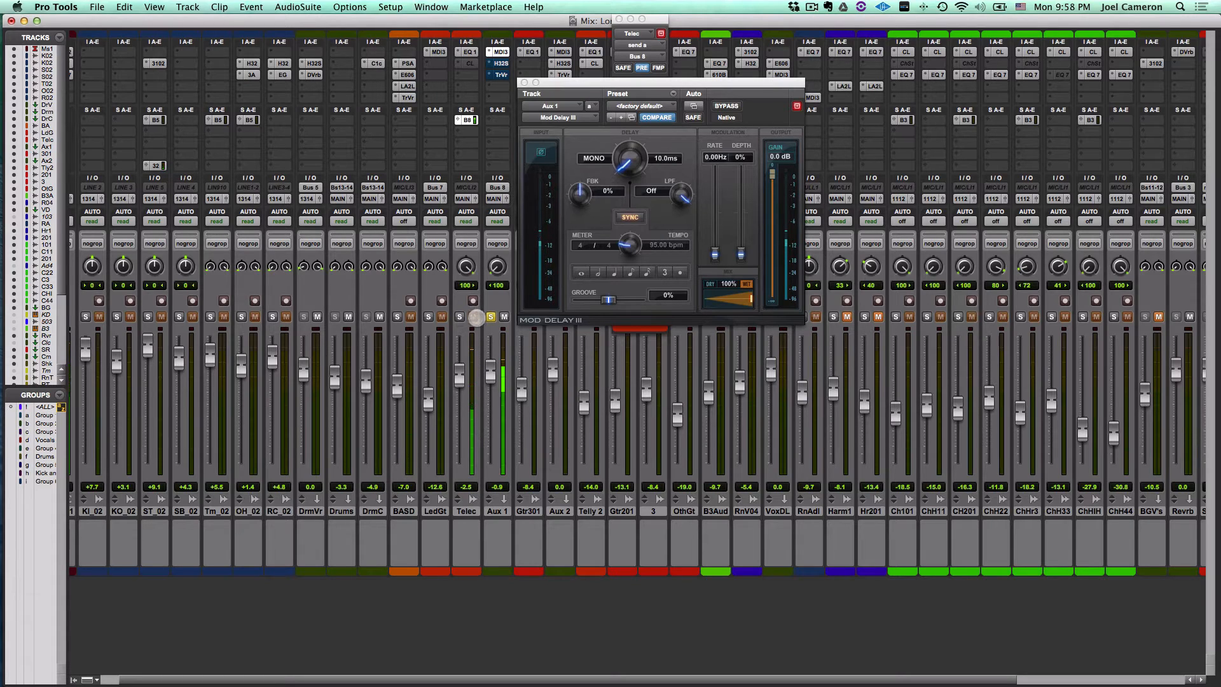
pyautogui.click(473, 316)
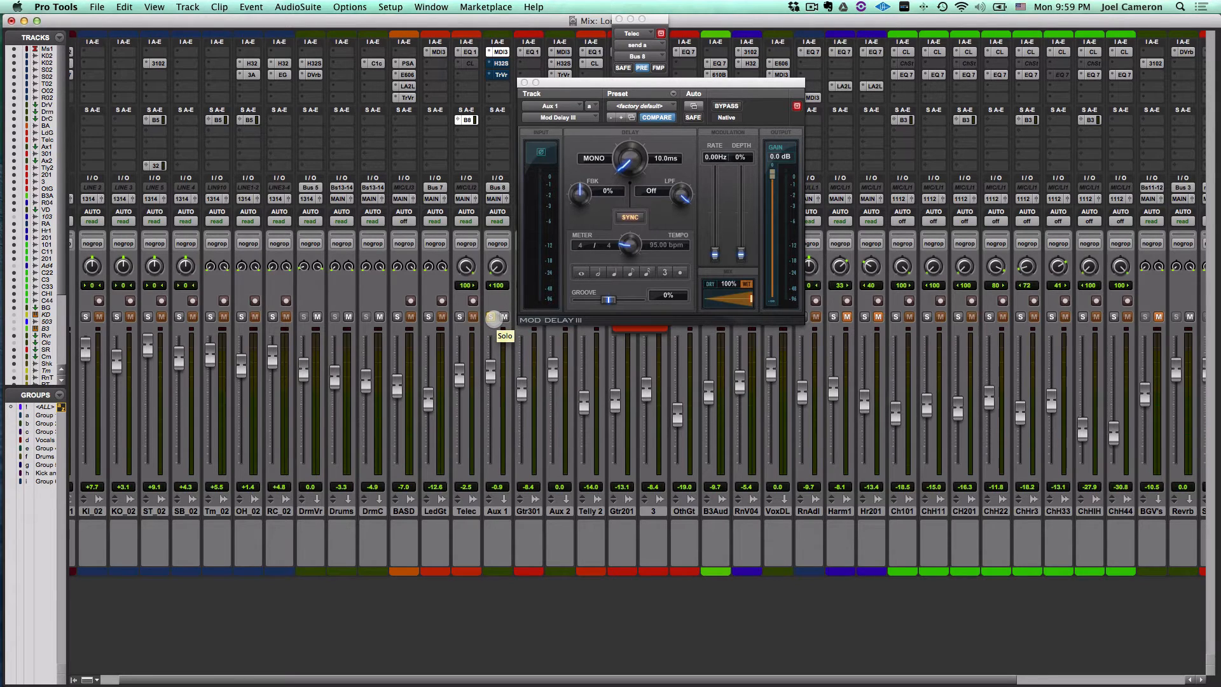
pyautogui.click(491, 316)
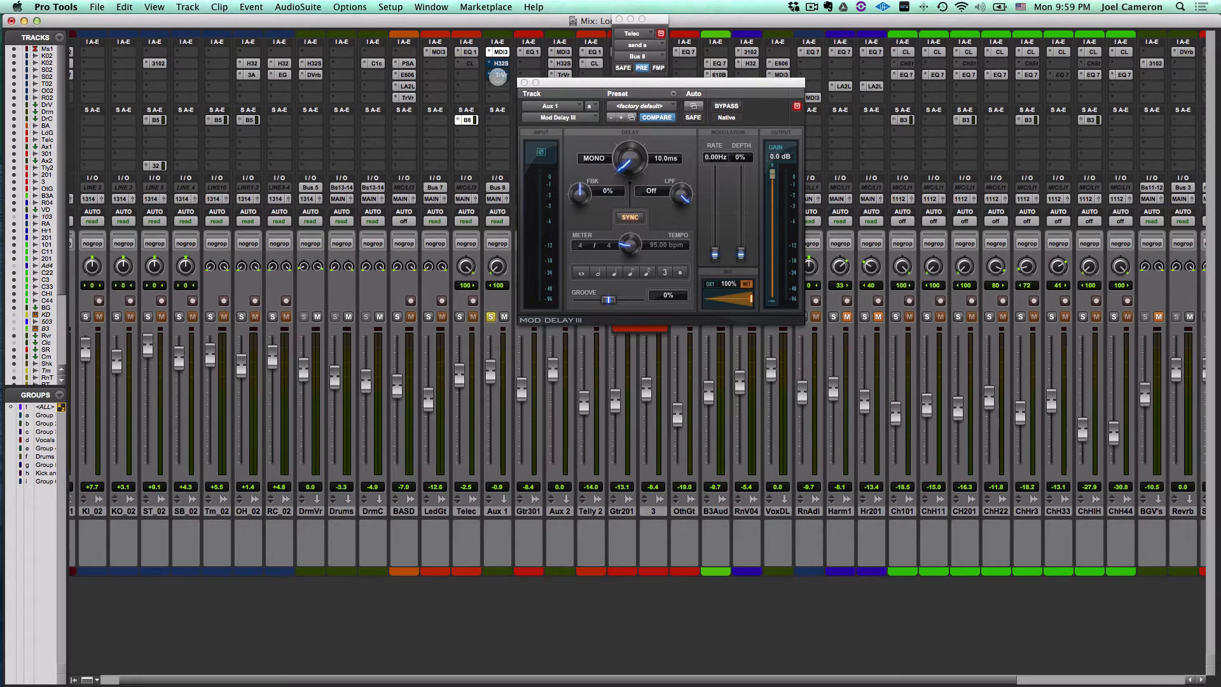
# Step: Open the Harrison 32C EQ on Aux 1, check its high-pass filter, and take the EQ out of bypass
pyautogui.click(500, 64)
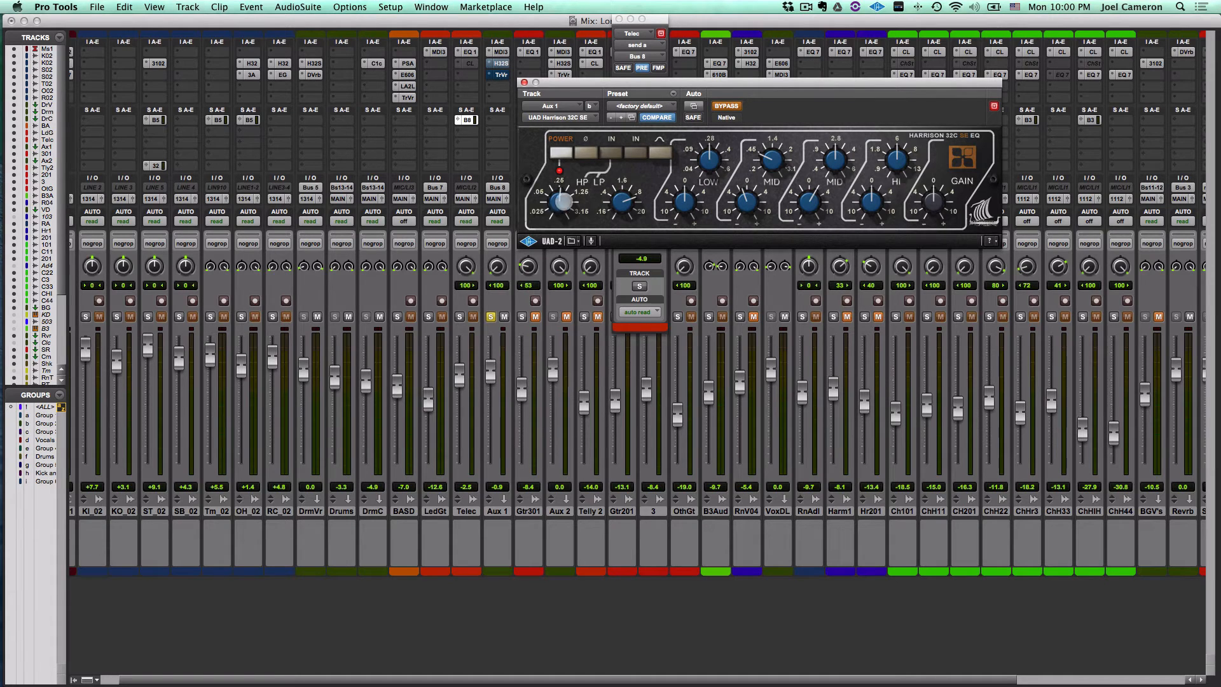
pyautogui.moveTo(560, 202); pyautogui.dragTo(561, 198)
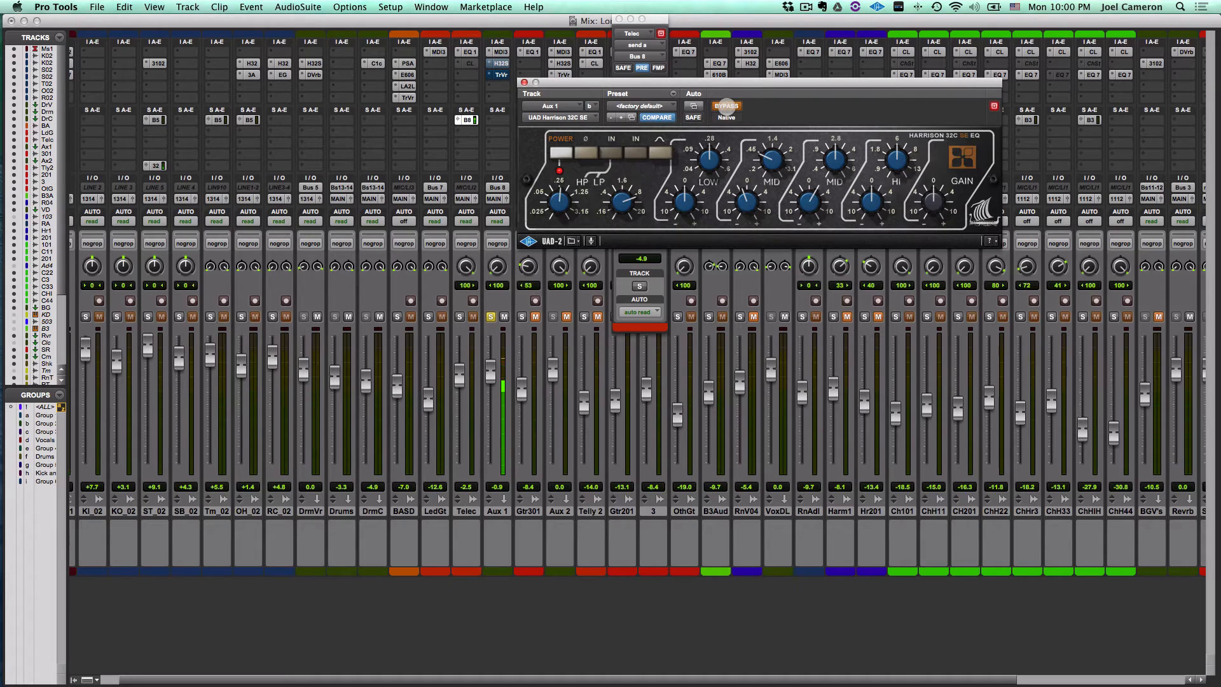
pyautogui.click(726, 106)
pyautogui.click(726, 105)
pyautogui.click(726, 106)
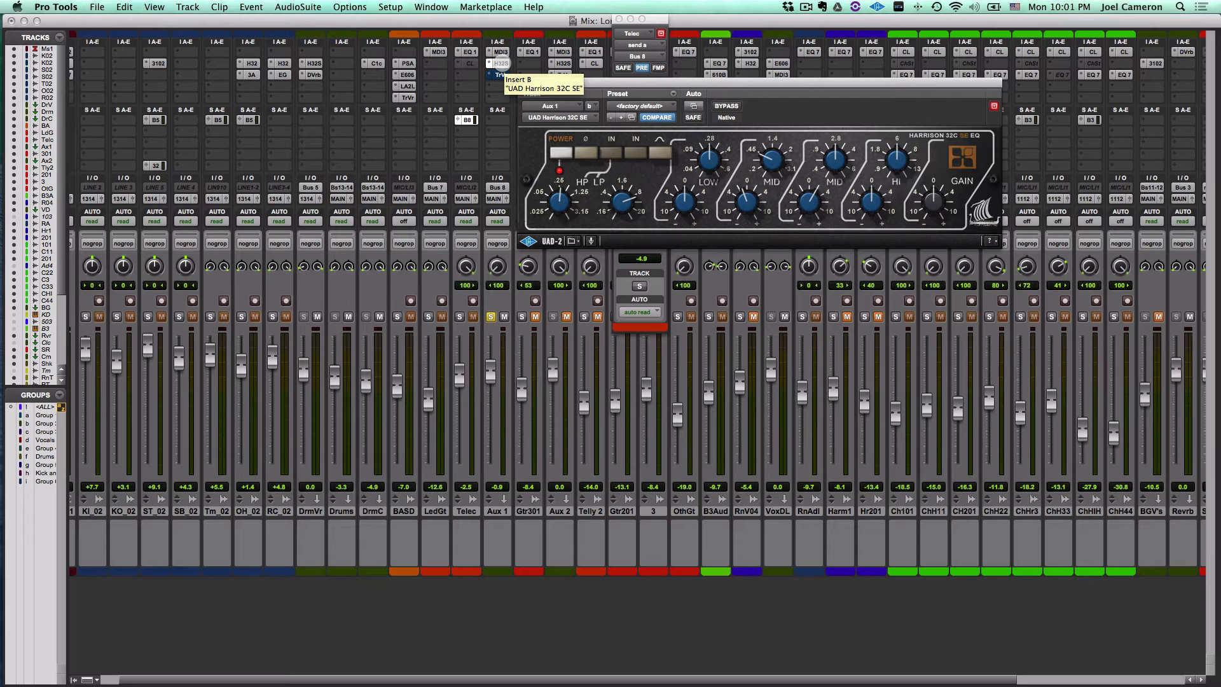
# Step: Open TrueVerb on Aux 1 and take it out of bypass after comparing both states
pyautogui.click(500, 74)
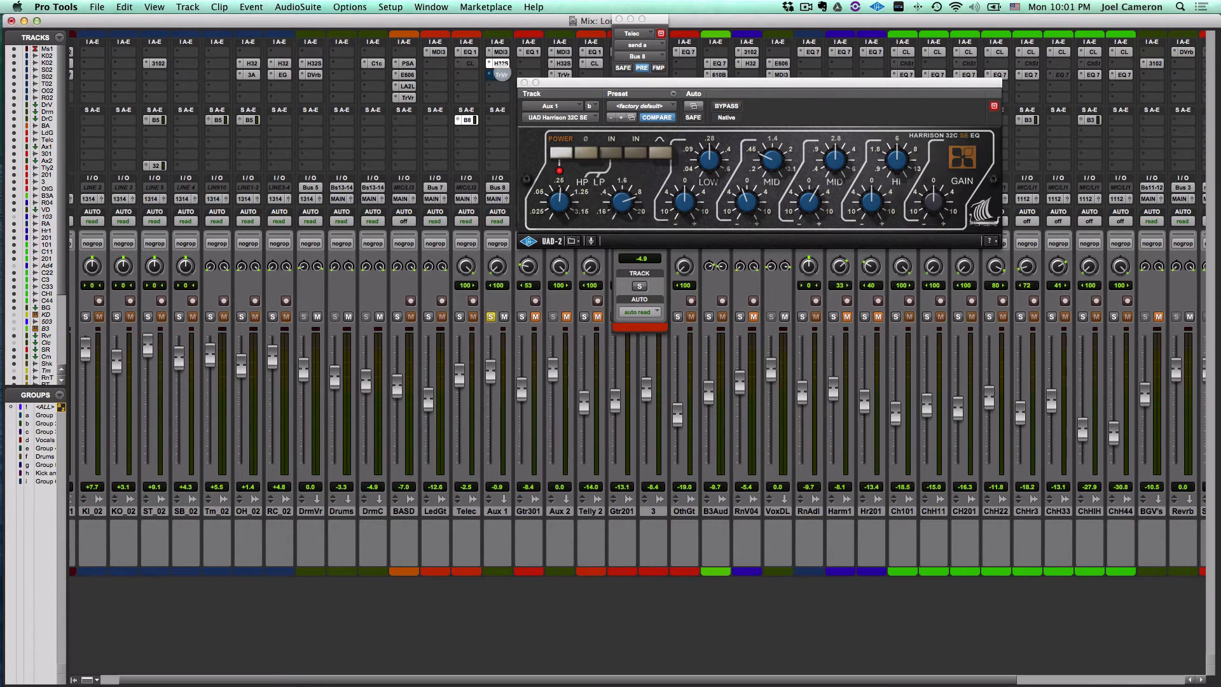
pyautogui.click(726, 107)
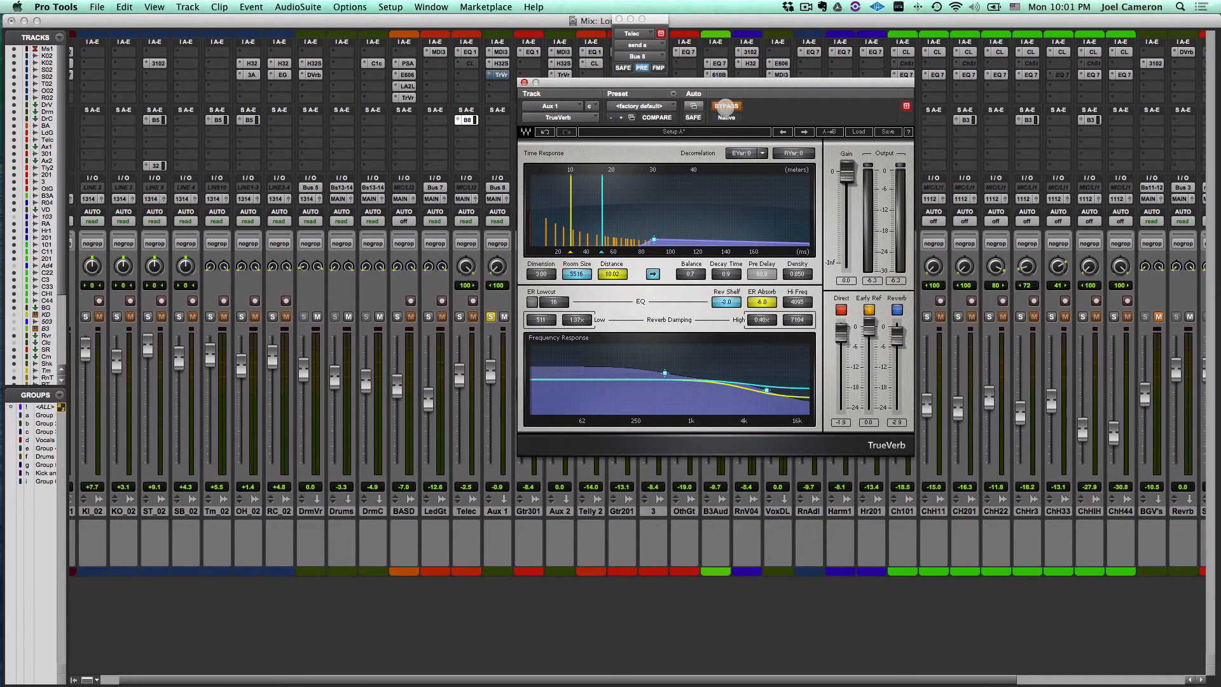
pyautogui.click(725, 106)
pyautogui.click(842, 311)
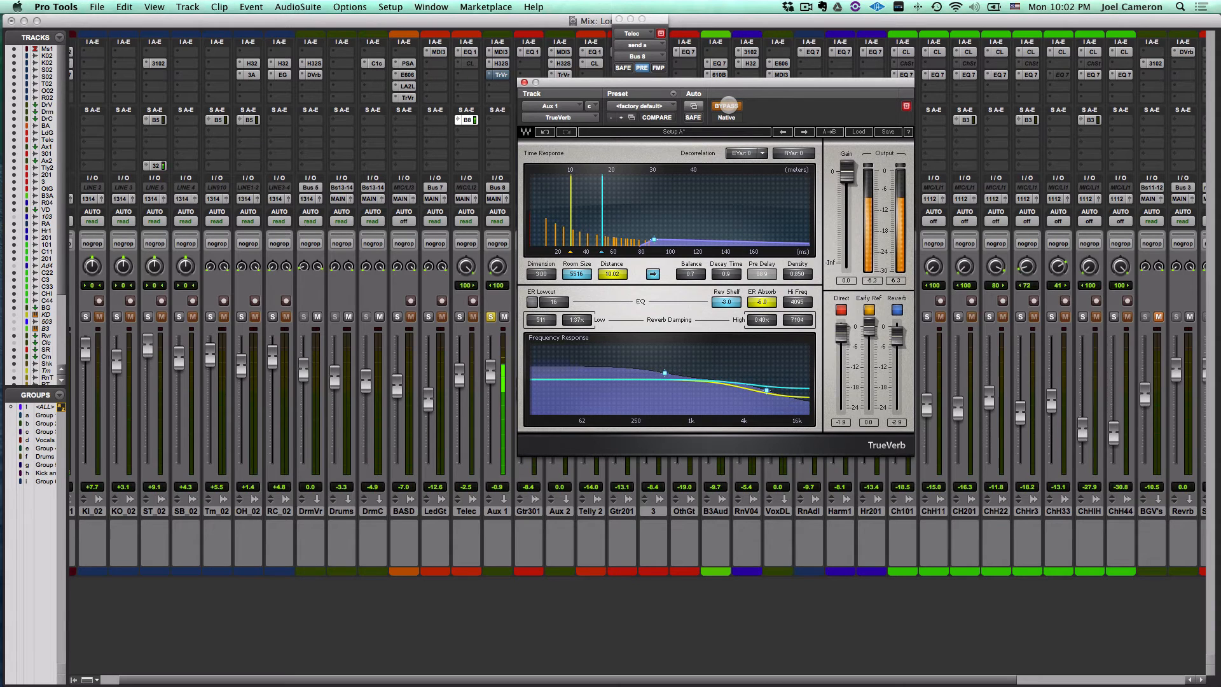
pyautogui.click(726, 105)
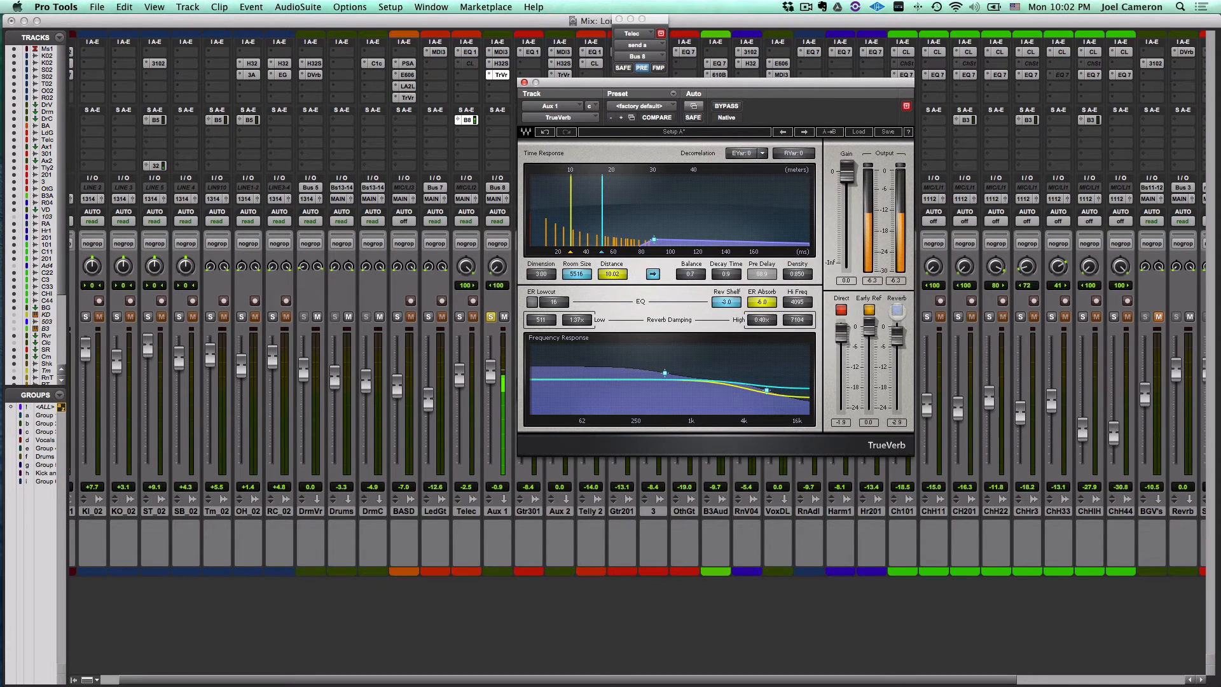
# Step: Reload TrueVerb's factory default on Aux 1, shorten and lower its reverb tail, and trim the Reverb and Direct levels slightly
pyautogui.click(897, 309)
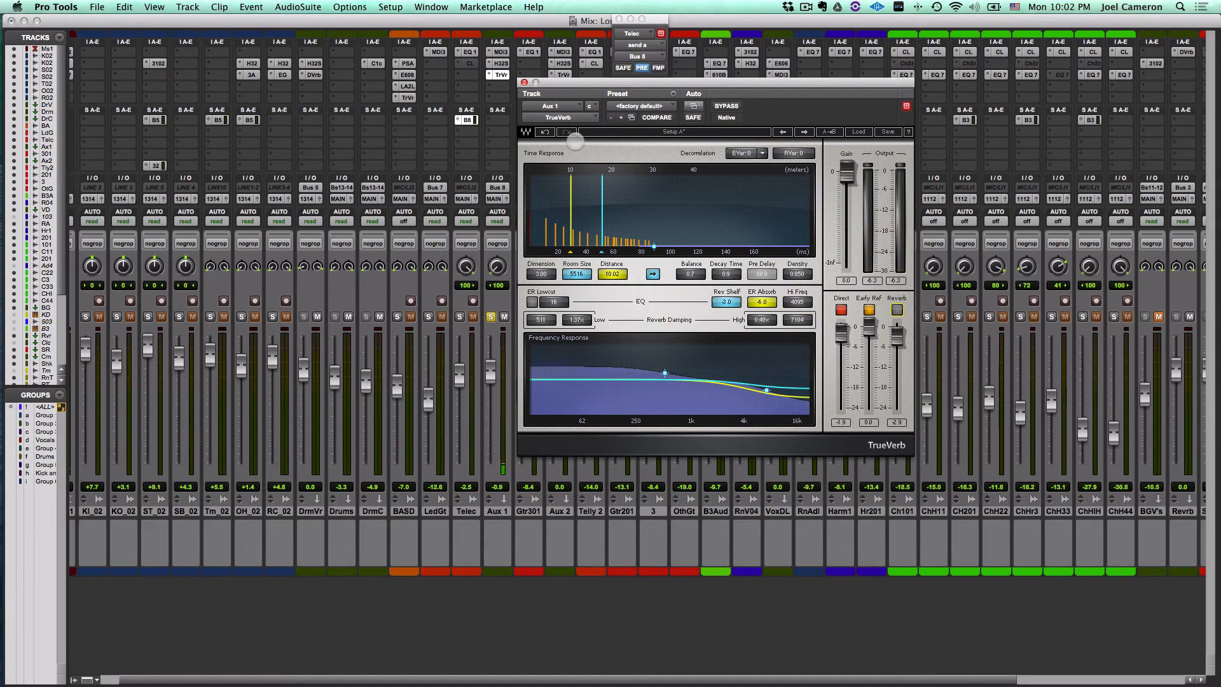
pyautogui.click(644, 106)
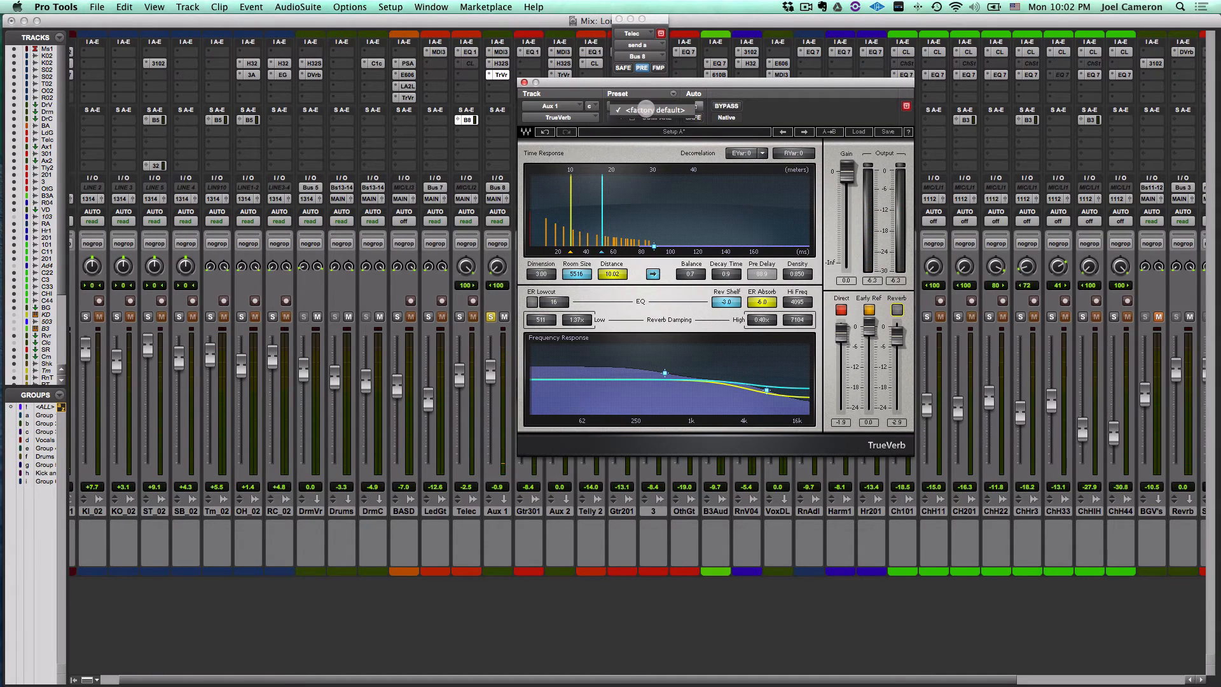
pyautogui.click(645, 110)
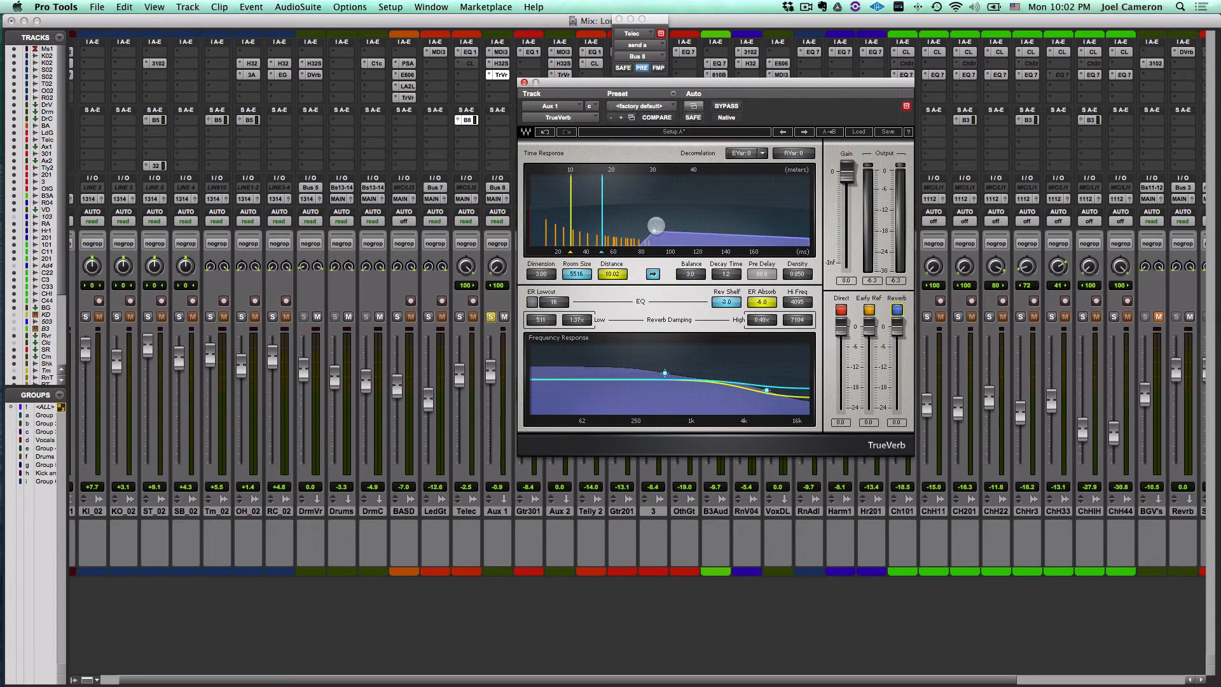
pyautogui.moveTo(652, 232); pyautogui.dragTo(654, 241)
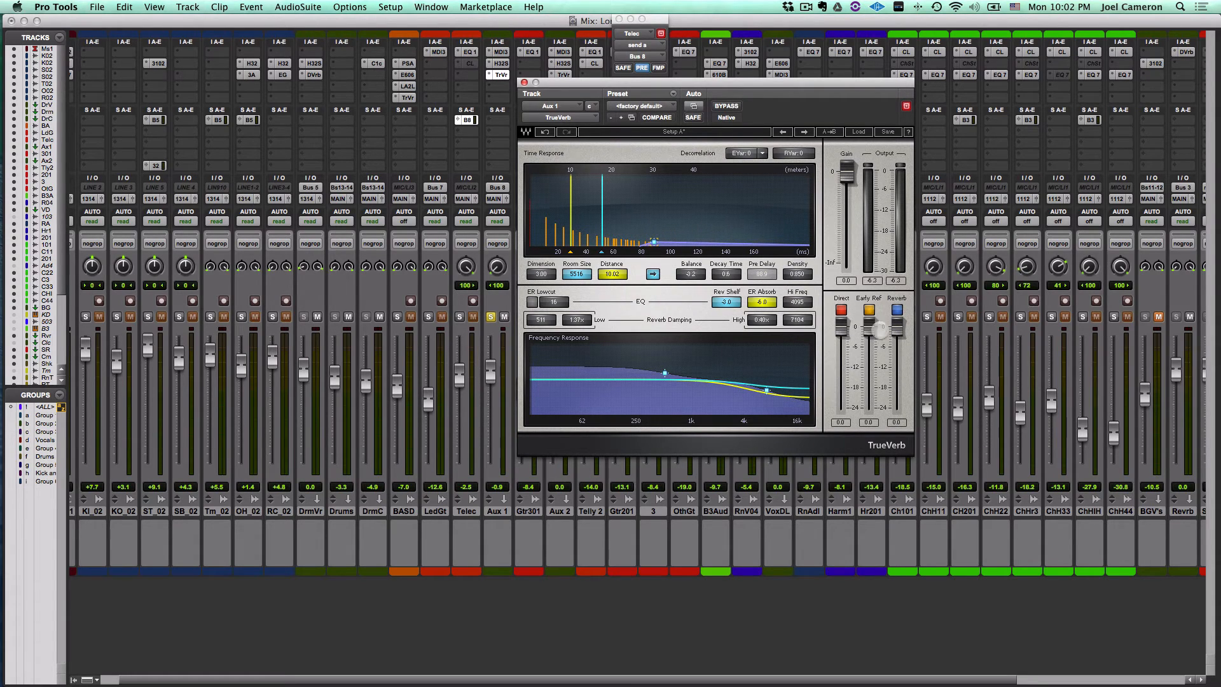
pyautogui.moveTo(898, 328); pyautogui.dragTo(841, 330)
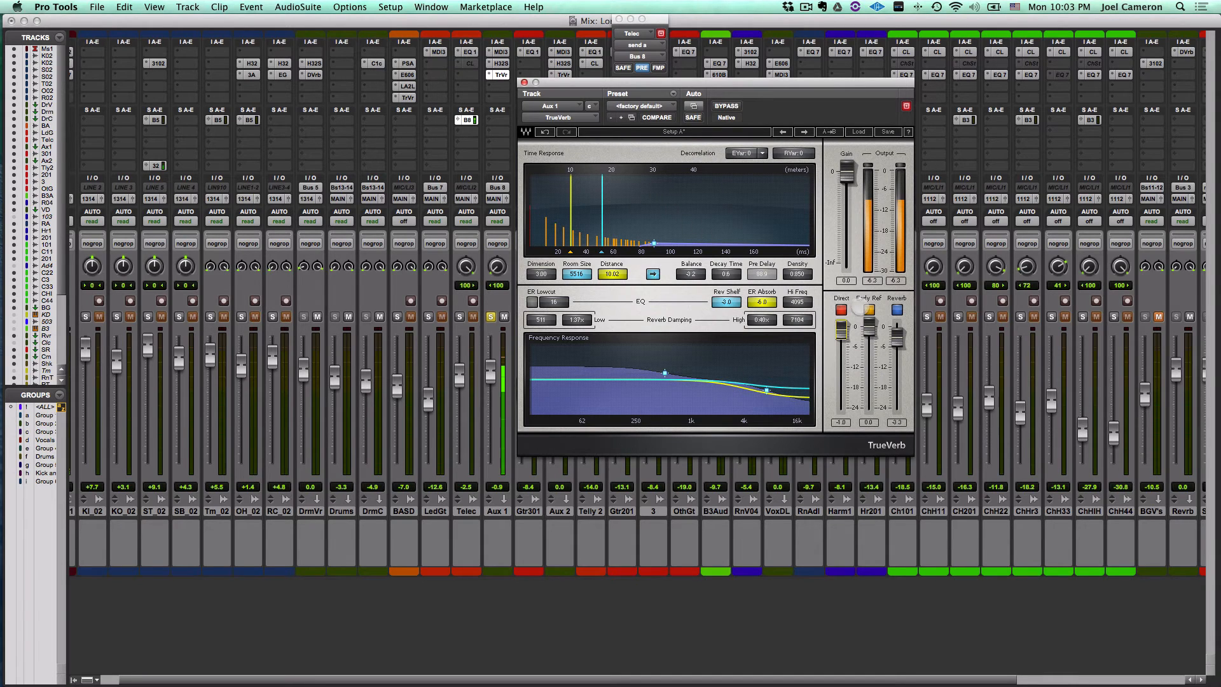
# Step: Compare TrueVerb with and without its Reverb and Direct components, leaving Reverb off and Direct on
pyautogui.click(896, 311)
pyautogui.click(897, 310)
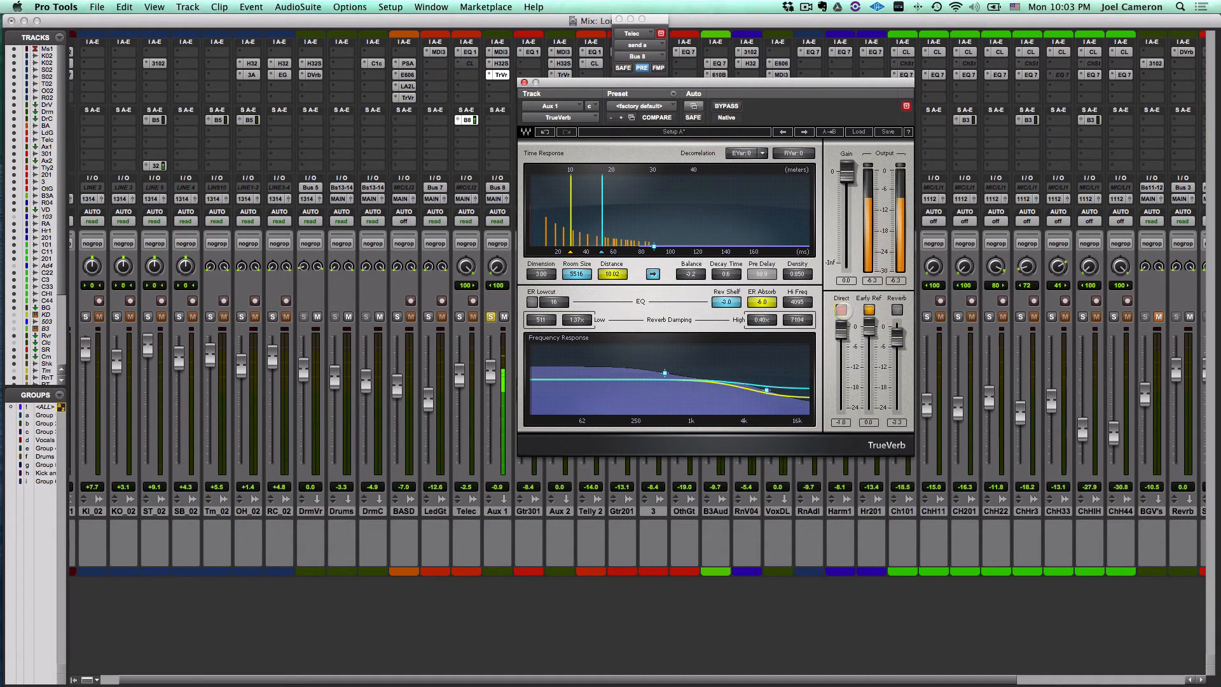
pyautogui.click(840, 310)
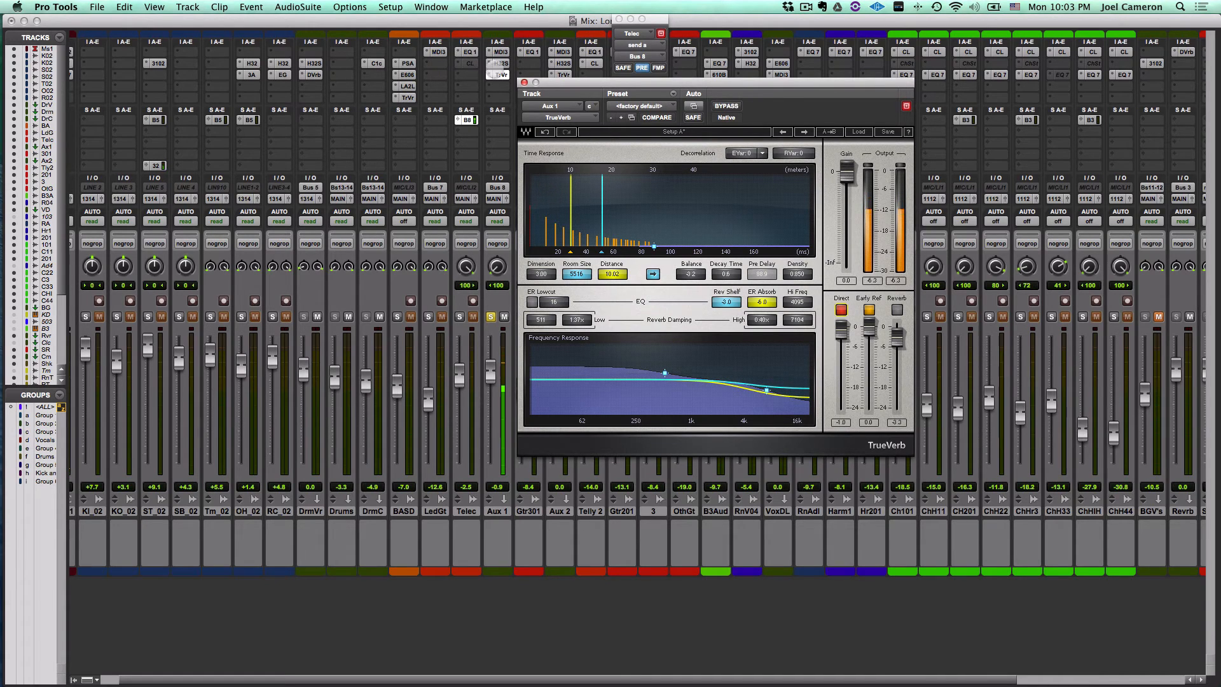
# Step: Check the Harrison 32C EQ on Aux 1, return to TrueVerb, and audition Telec soloed together with Aux 1
pyautogui.click(500, 63)
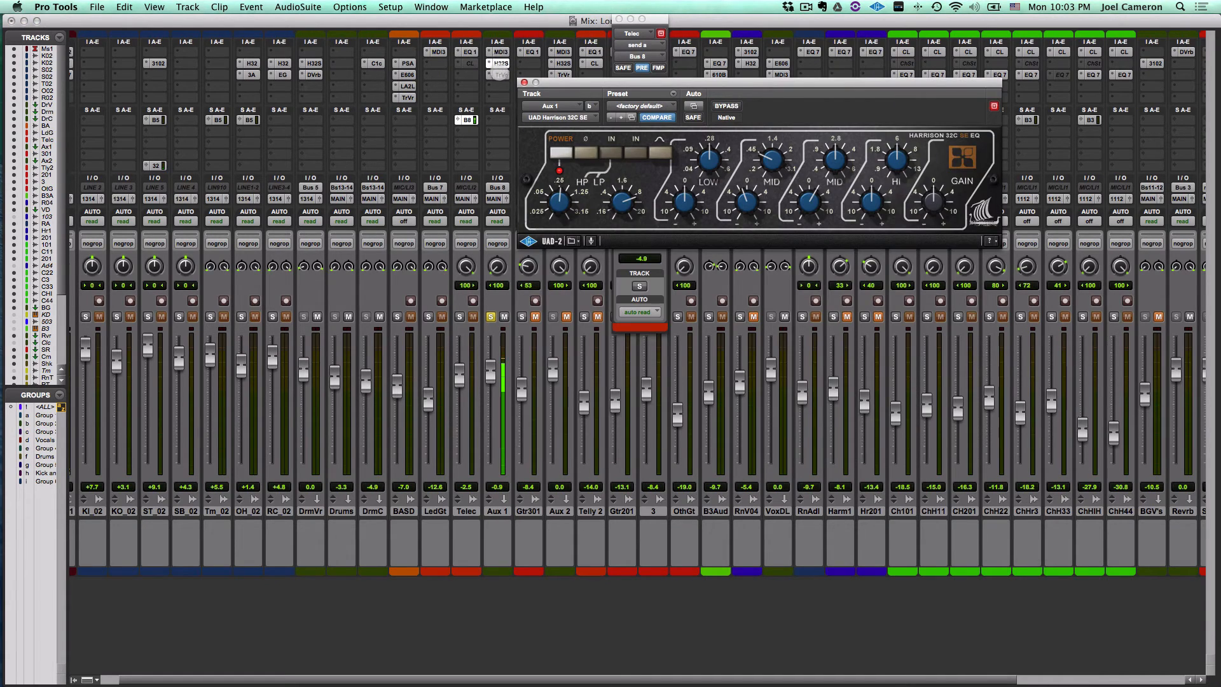
pyautogui.click(501, 75)
pyautogui.click(491, 316)
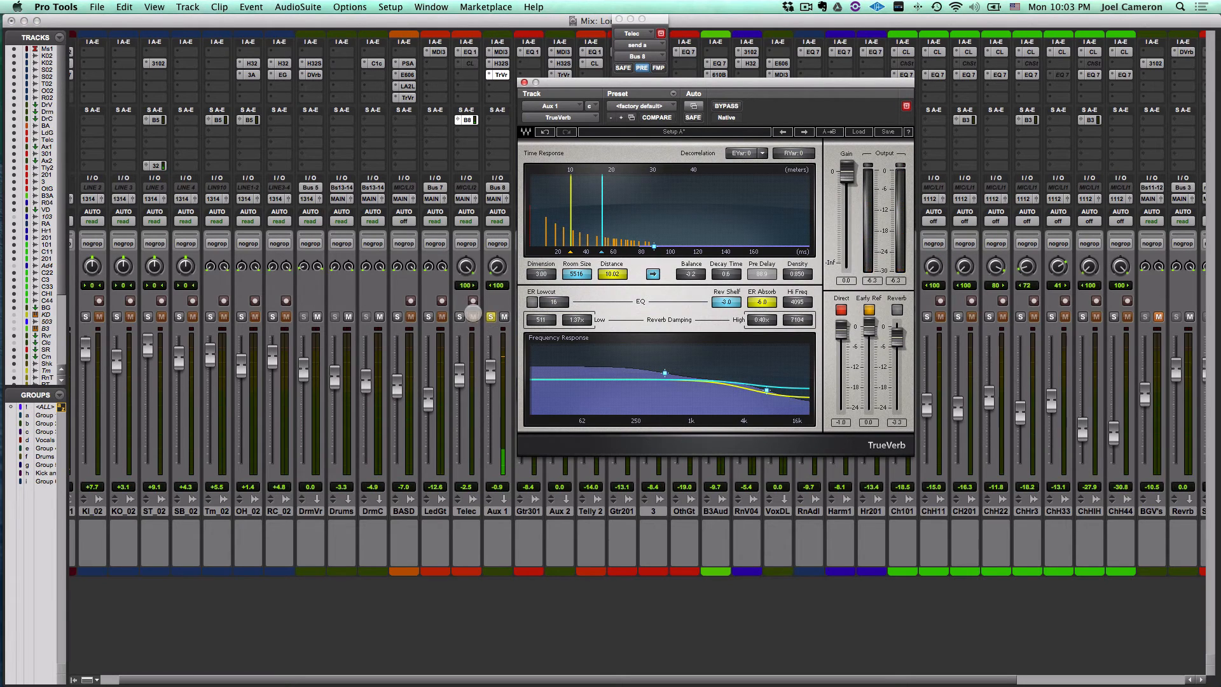
pyautogui.click(460, 315)
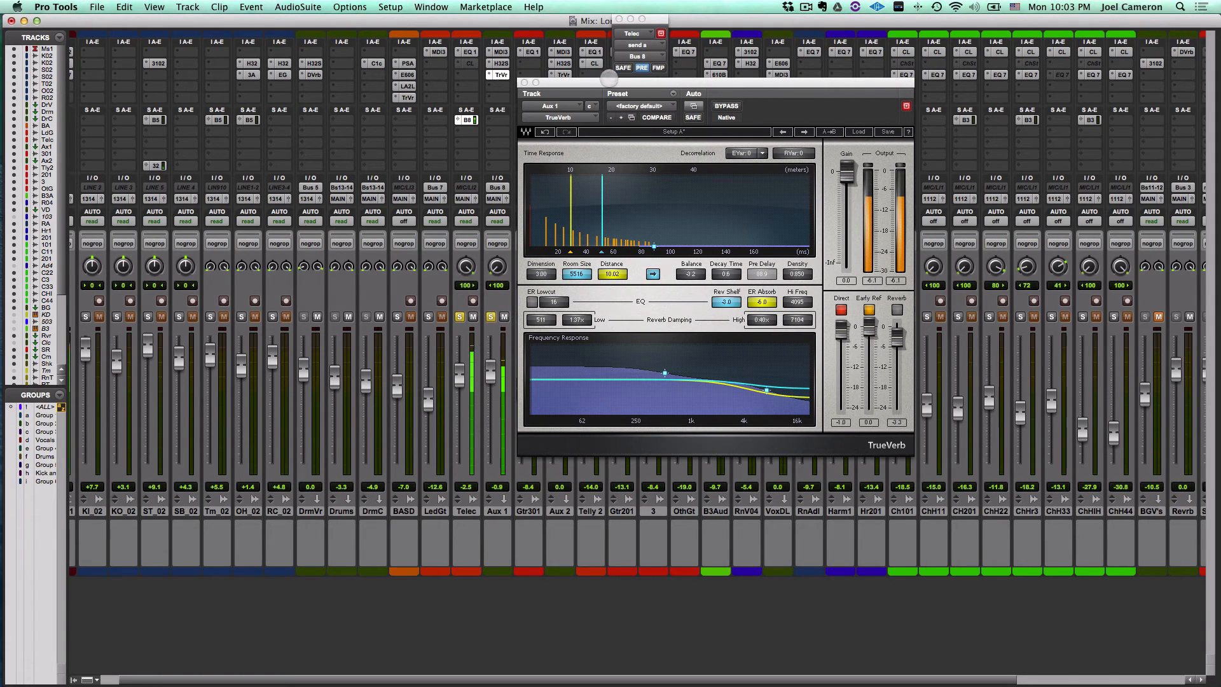
pyautogui.press('space')
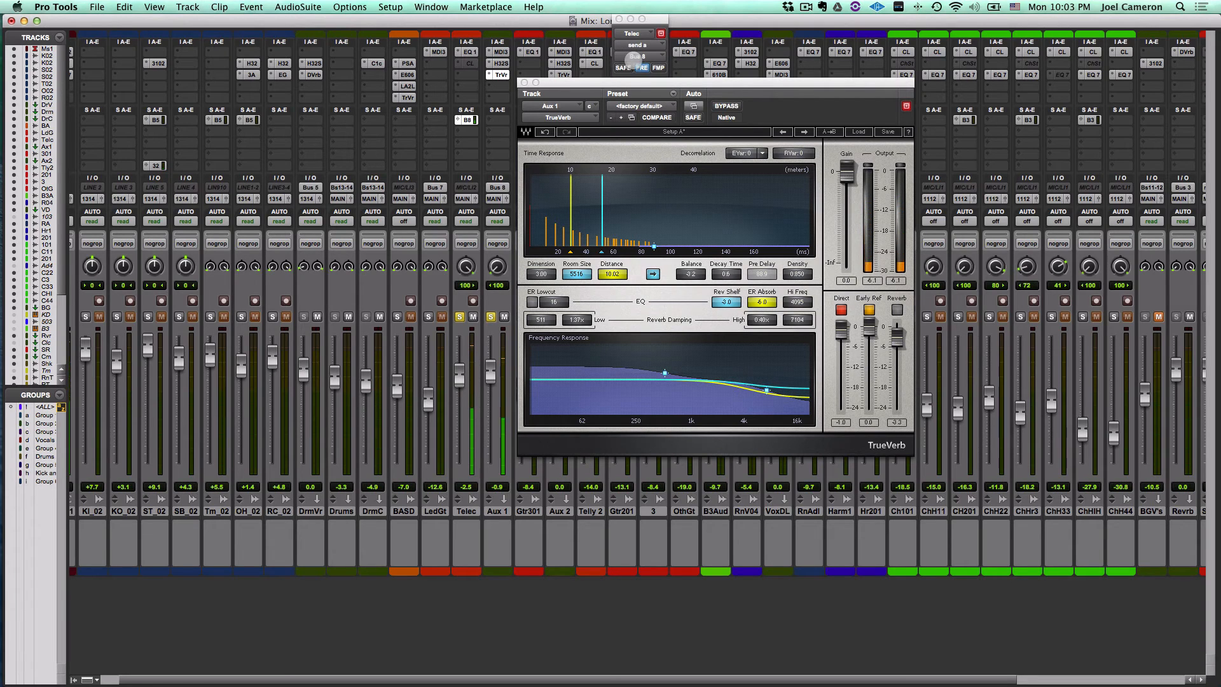
# Step: Set Telec's Bus 8 send to post-fader, unsolo Aux 1, and resume playback with only Telec soloed
pyautogui.click(643, 67)
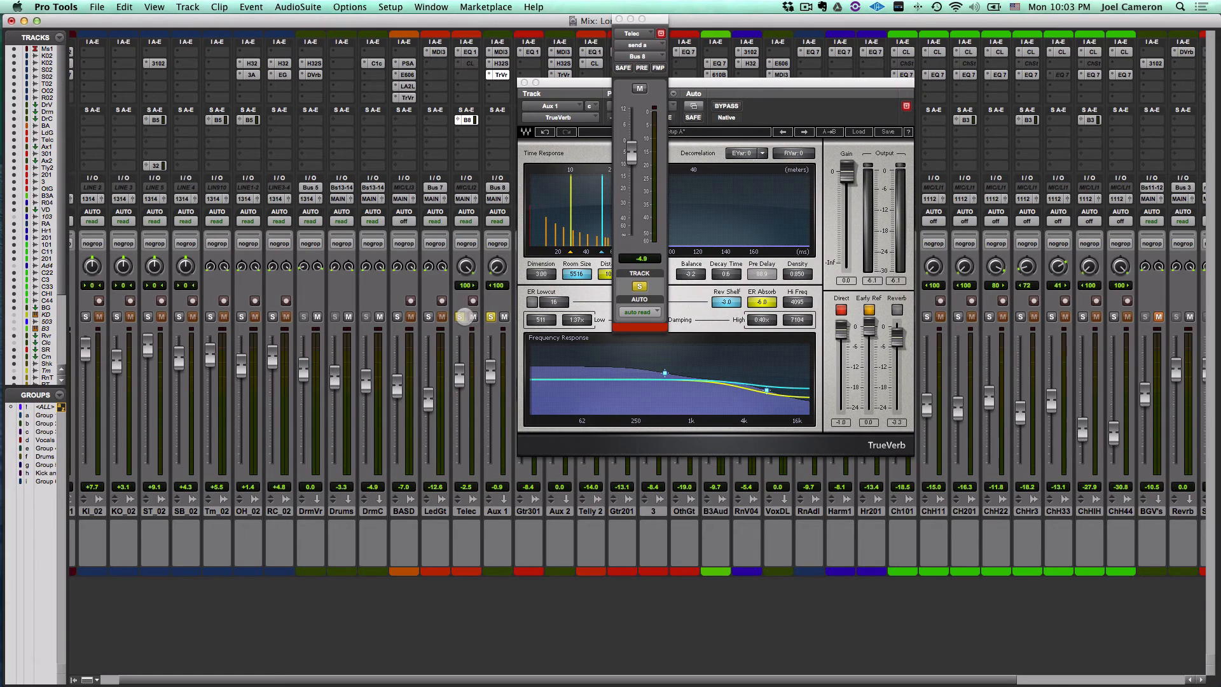
pyautogui.click(491, 317)
pyautogui.press('space')
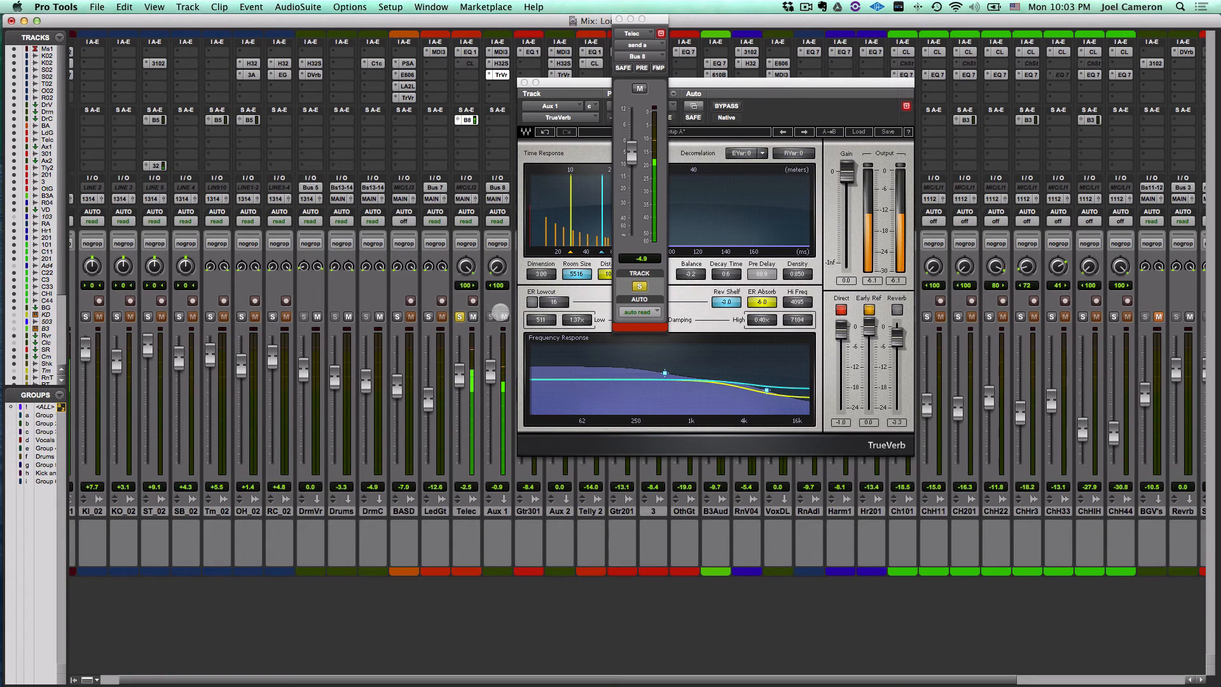
# Step: Close Aux 1's TrueVerb and Telec's send window, and briefly open TrueVerb on Aux 2 to view its settings
pyautogui.click(501, 74)
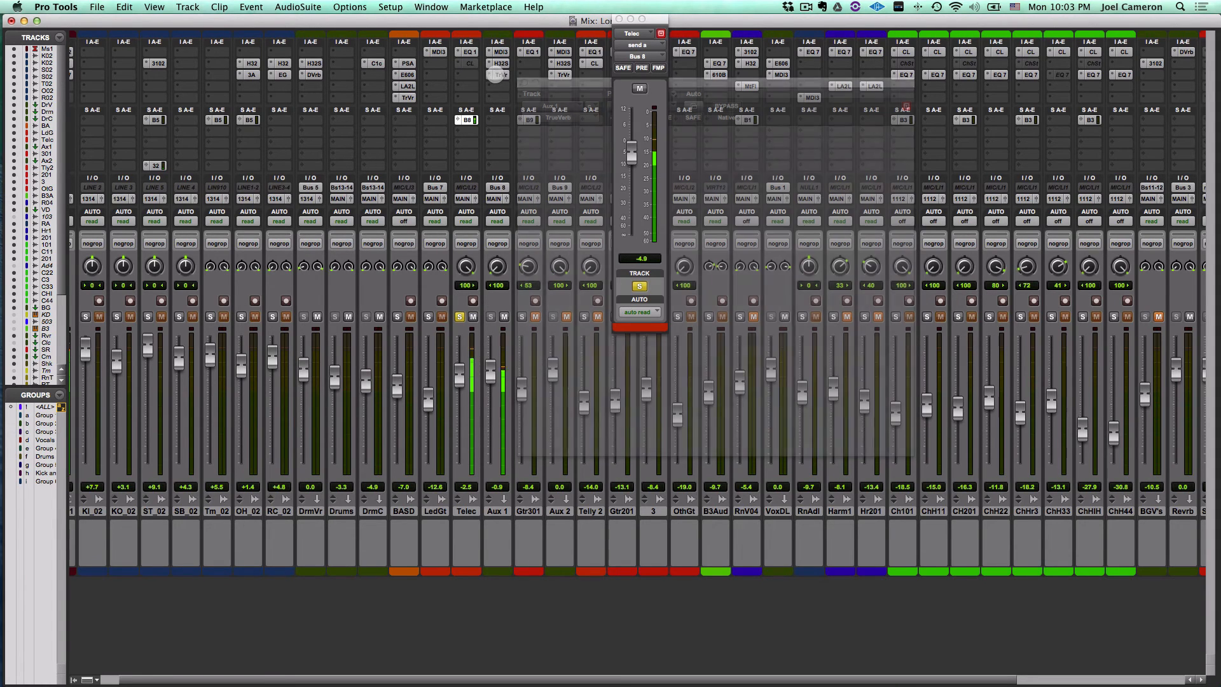
pyautogui.click(466, 120)
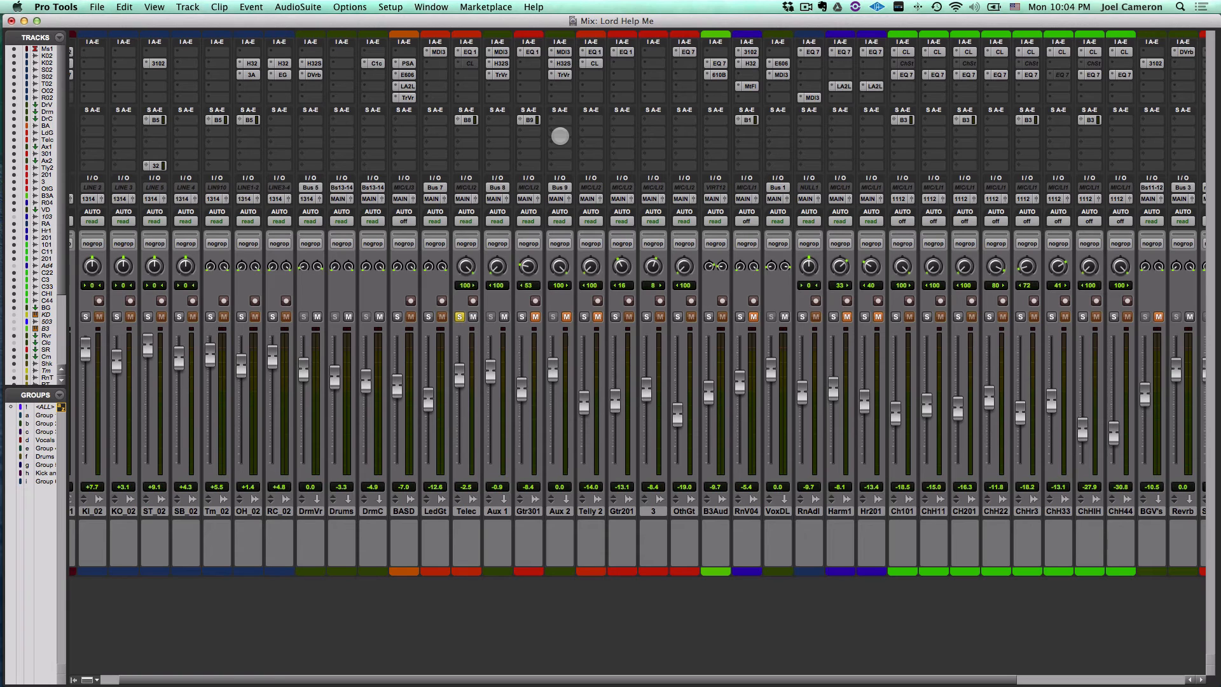
pyautogui.click(563, 75)
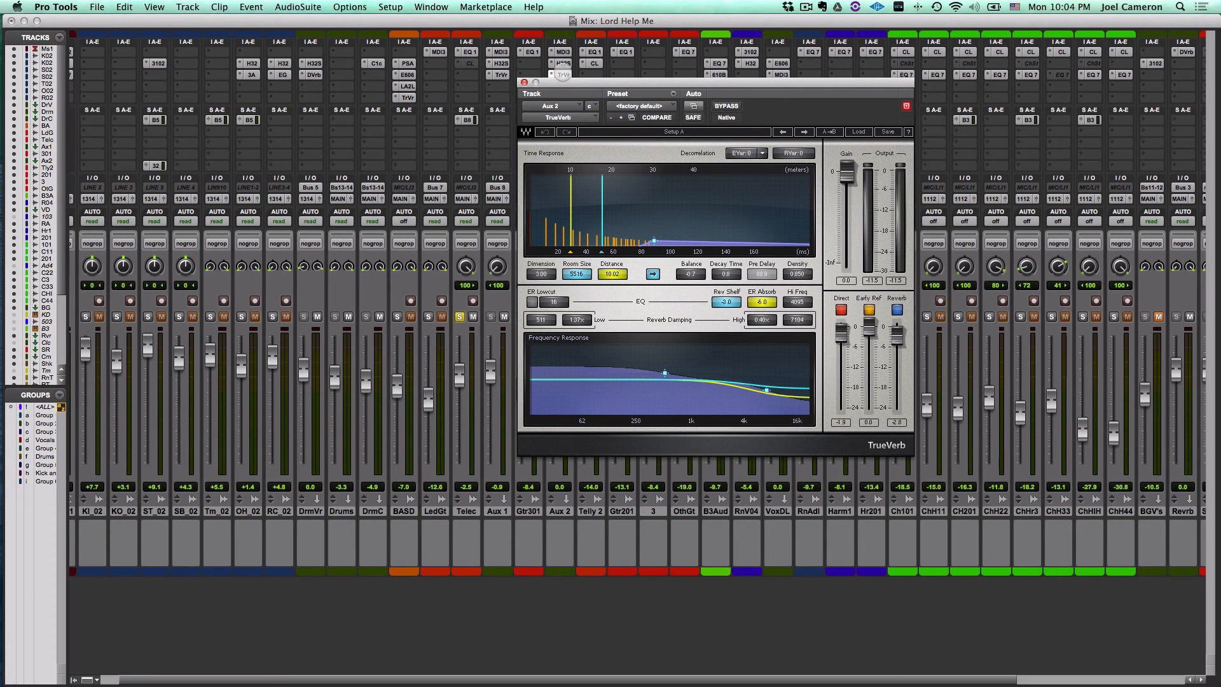
pyautogui.click(562, 74)
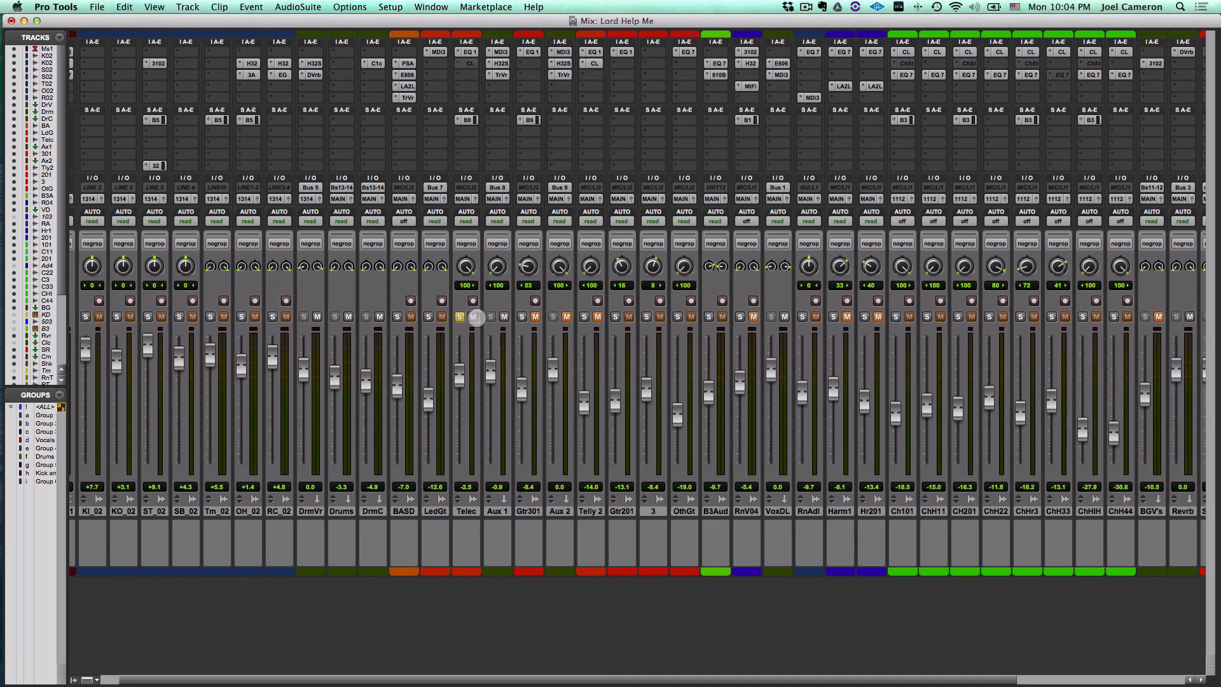
# Step: Unsolo Telec to play the full mix, and set the BASD fader to -5.7 and the Telec fader to -3.8
pyautogui.click(460, 317)
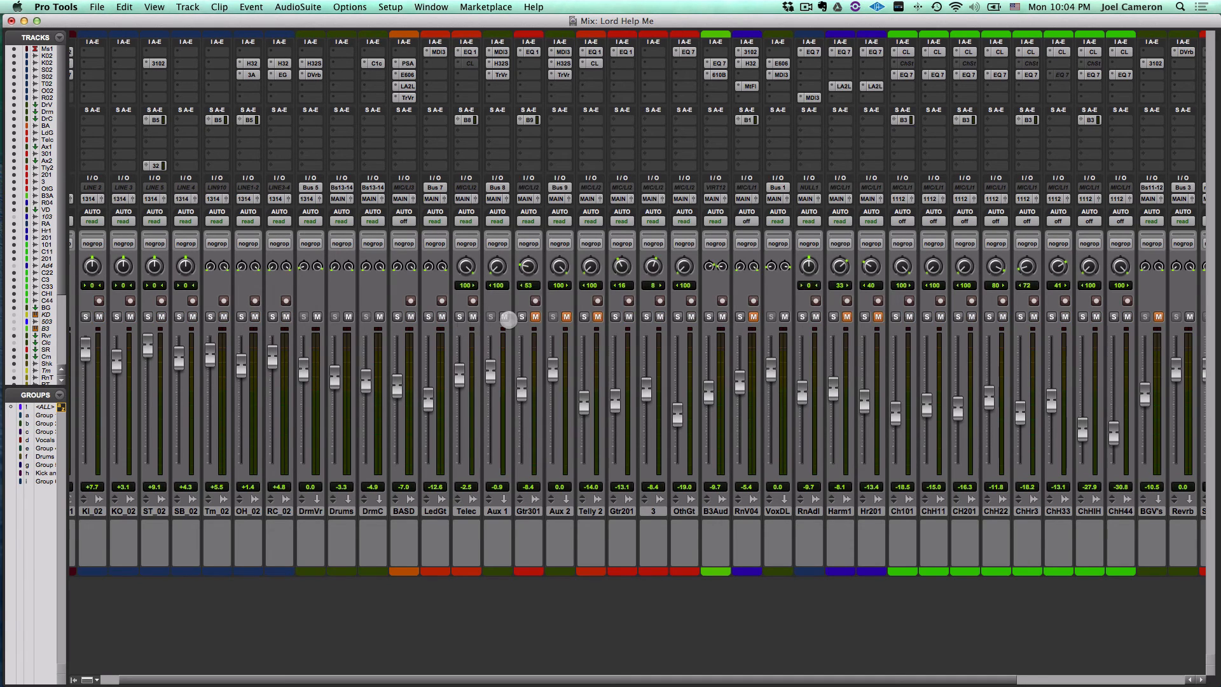
pyautogui.press('space')
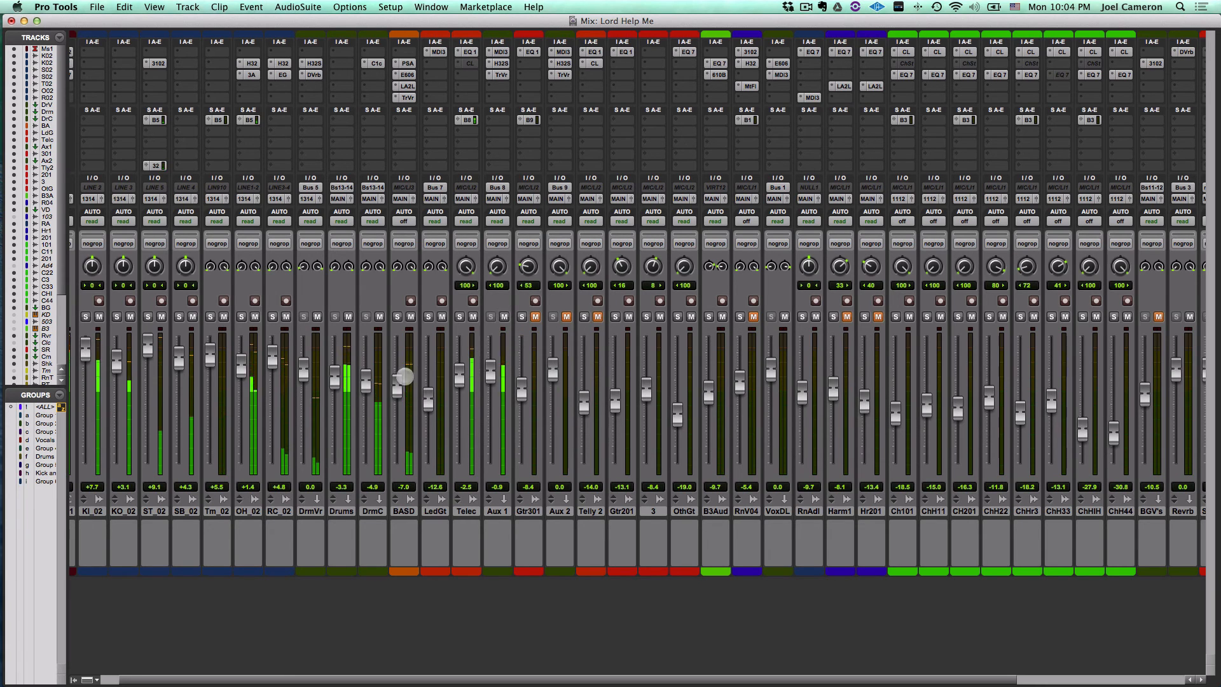
pyautogui.moveTo(398, 383); pyautogui.dragTo(460, 386)
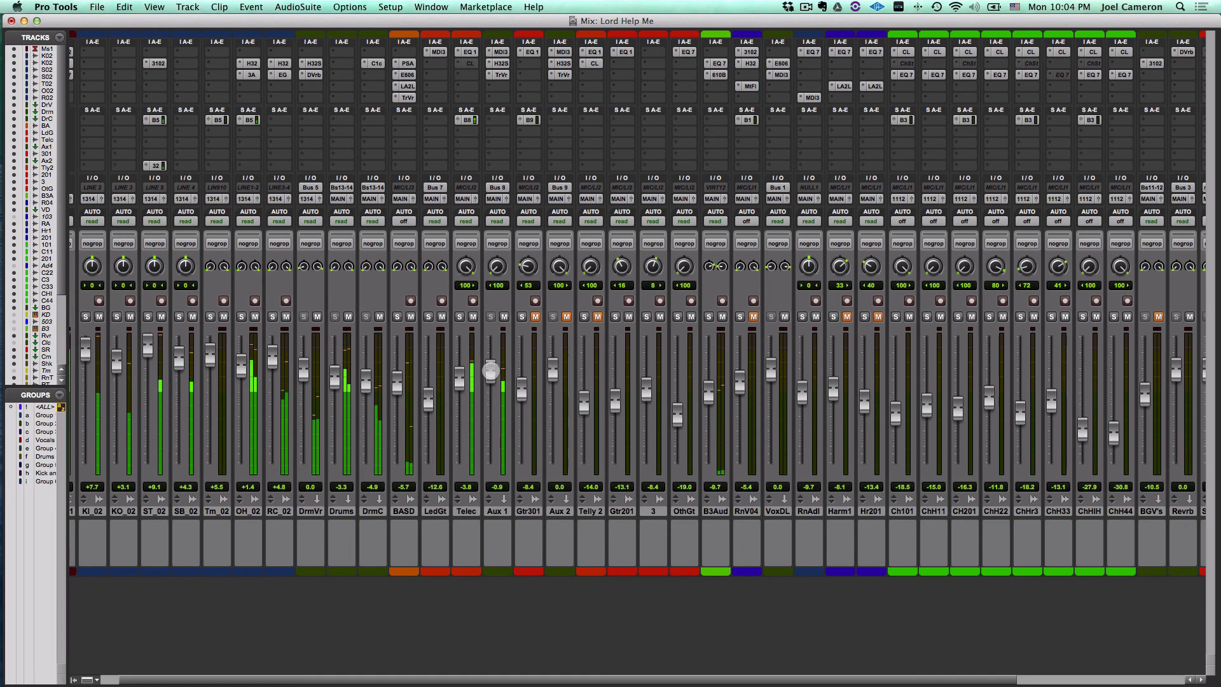
# Step: Compare the mix with and without Aux 1 by briefly muting it, and unmute Gtr301
pyautogui.click(505, 316)
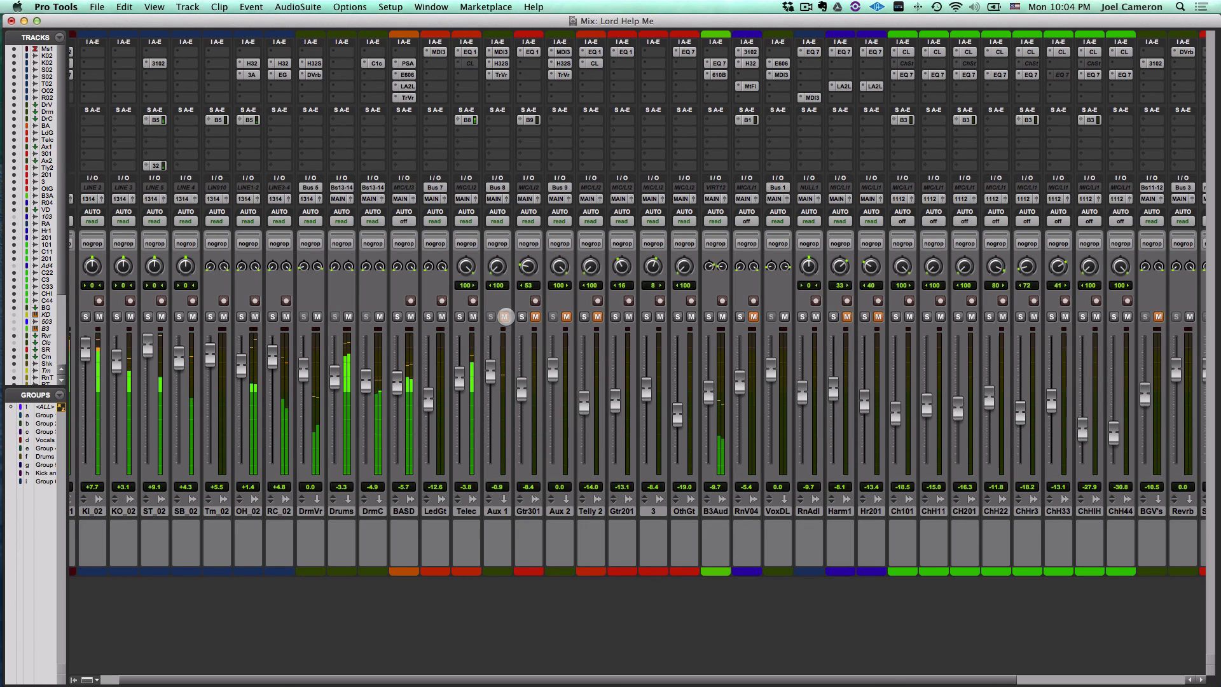
pyautogui.click(504, 316)
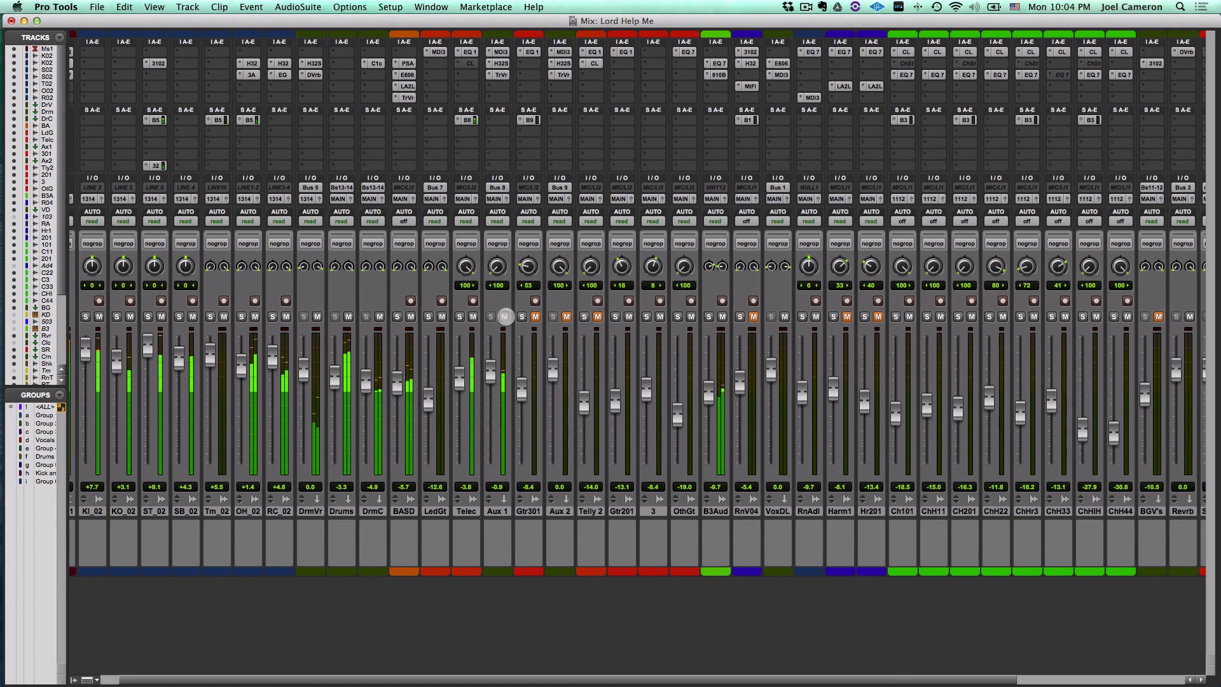
pyautogui.click(535, 316)
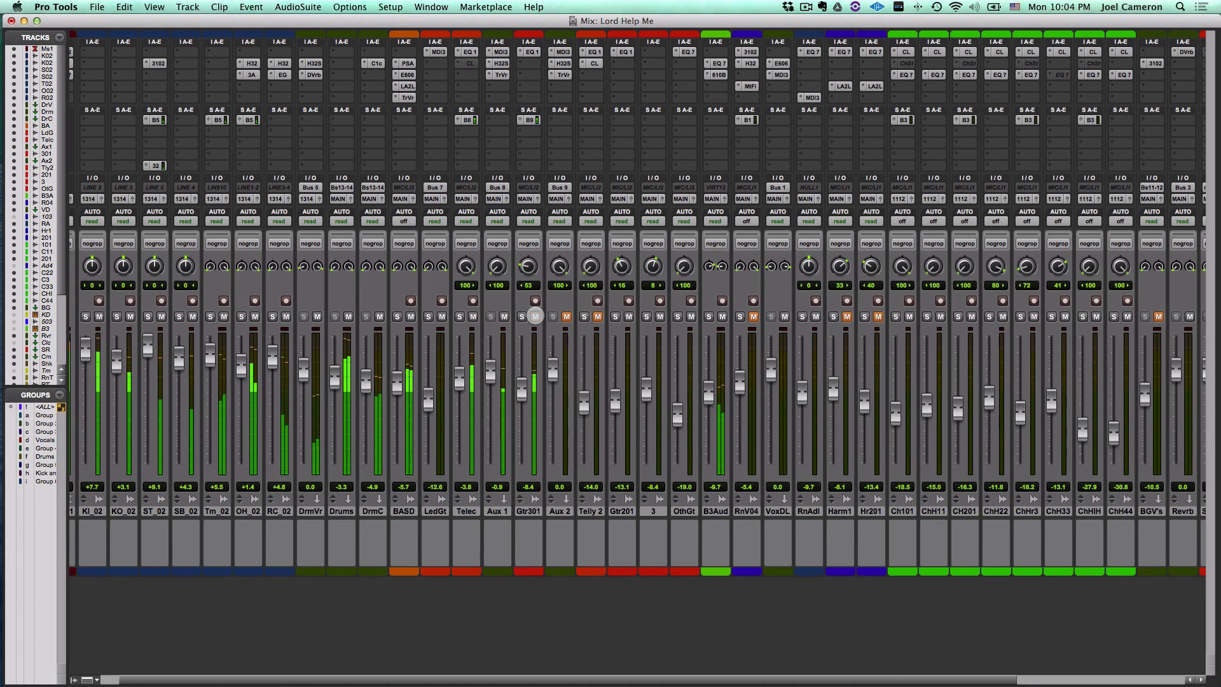